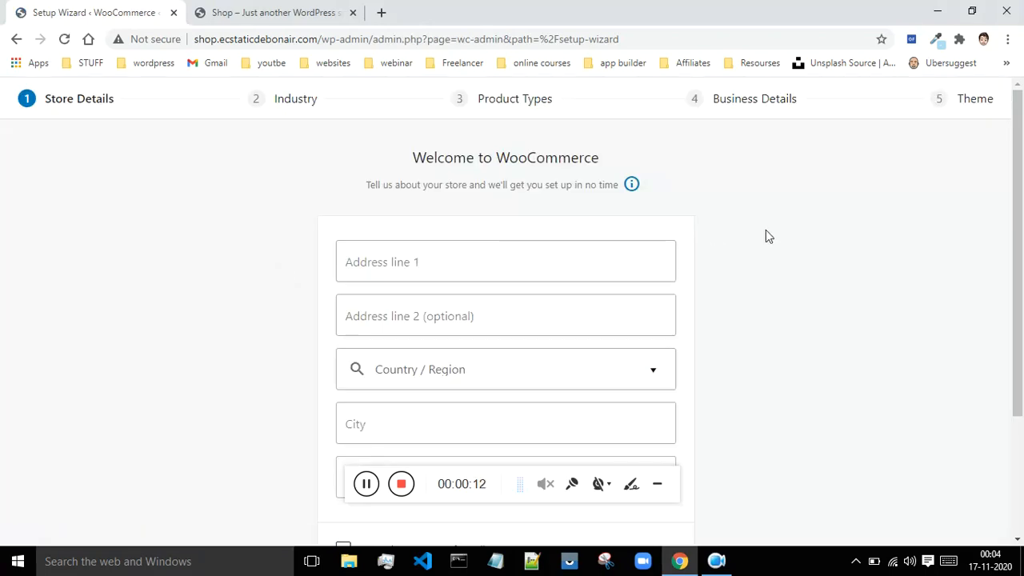
Step: Mark the store as being set up for a client and submit the store details
scroll(790, 243, down, 2)
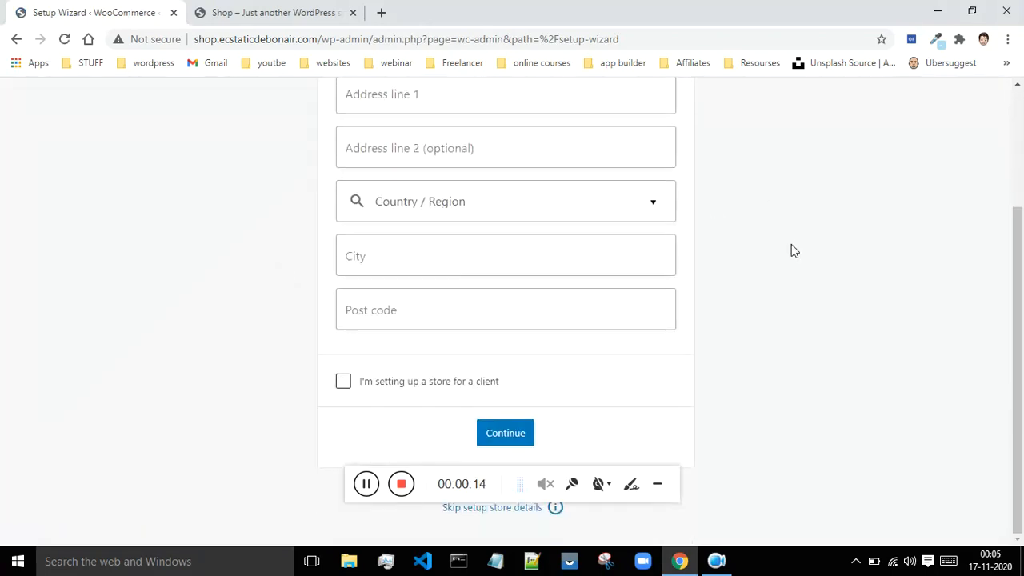
scroll(791, 245, up, 1)
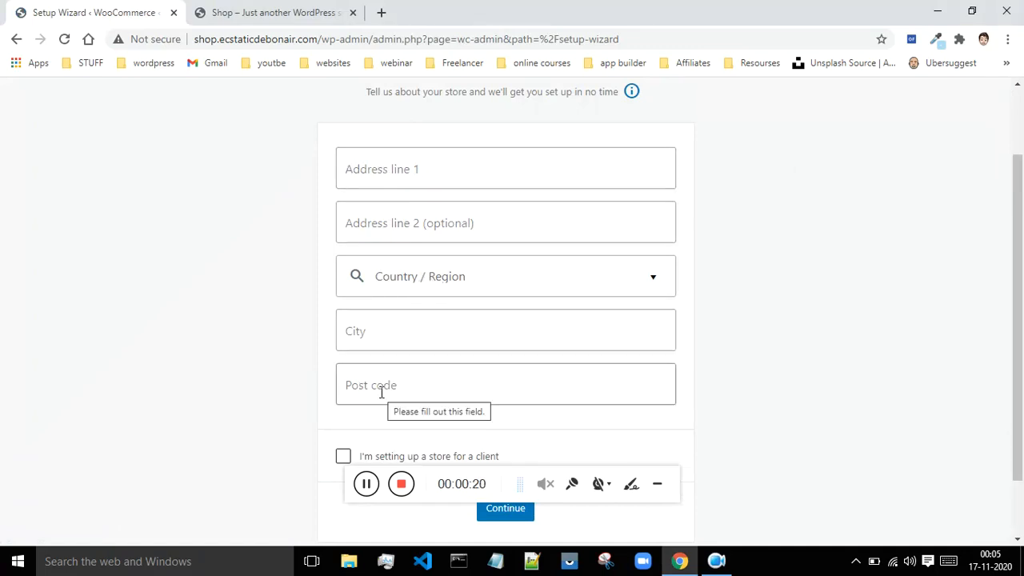
mouse_move(1018, 268)
mouse_down()
mouse_move(1013, 320)
mouse_move(1013, 240)
mouse_move(1022, 264)
mouse_up()
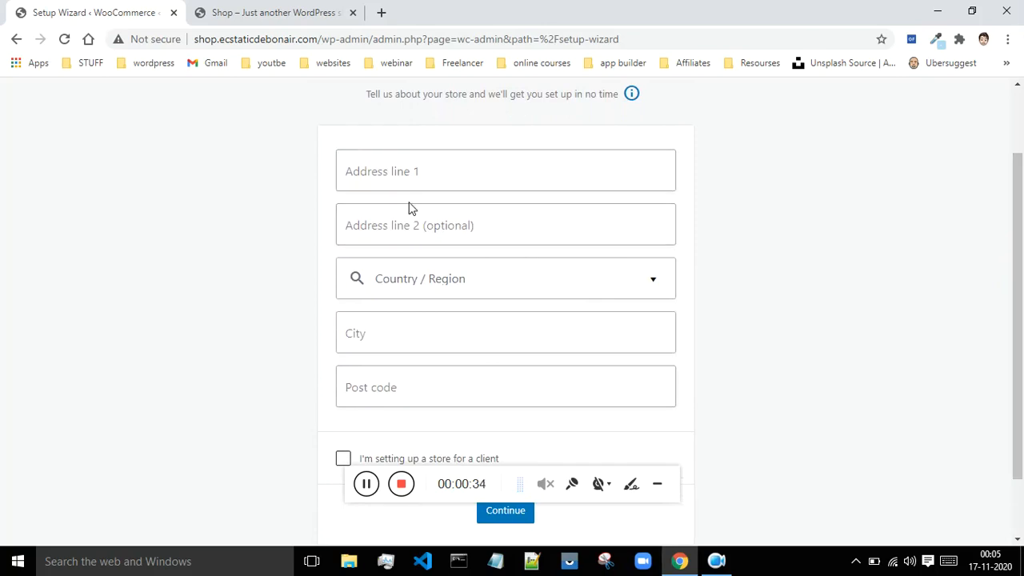
scroll(446, 286, down, 1)
scroll(448, 286, down, 1)
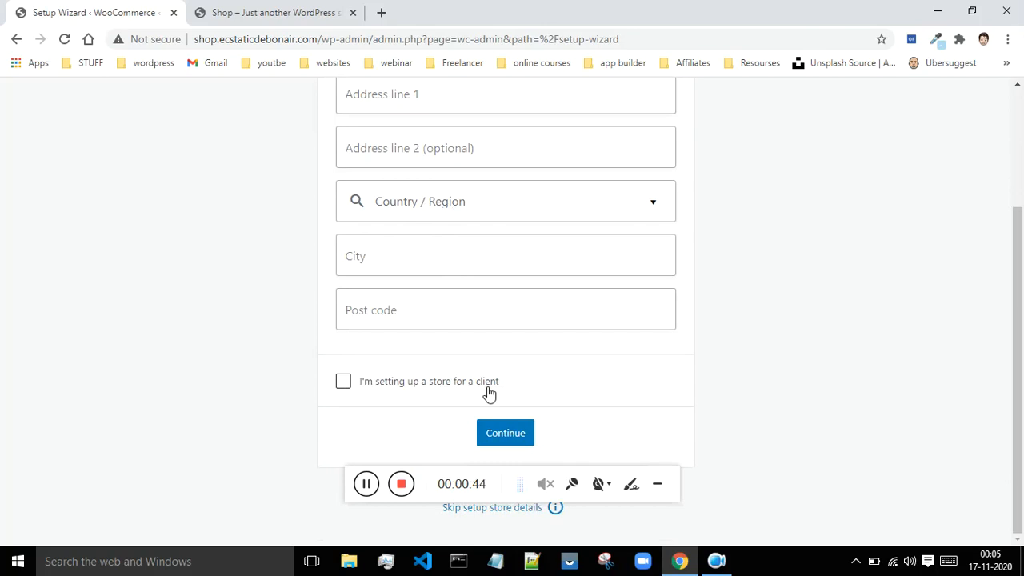
click(346, 383)
scroll(408, 276, up, 3)
scroll(423, 265, down, 3)
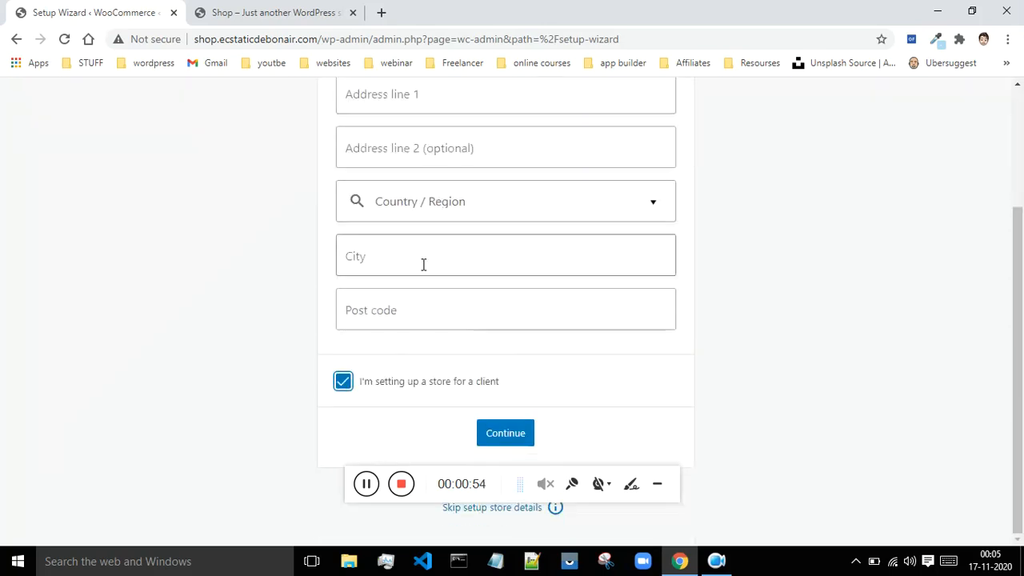
click(513, 437)
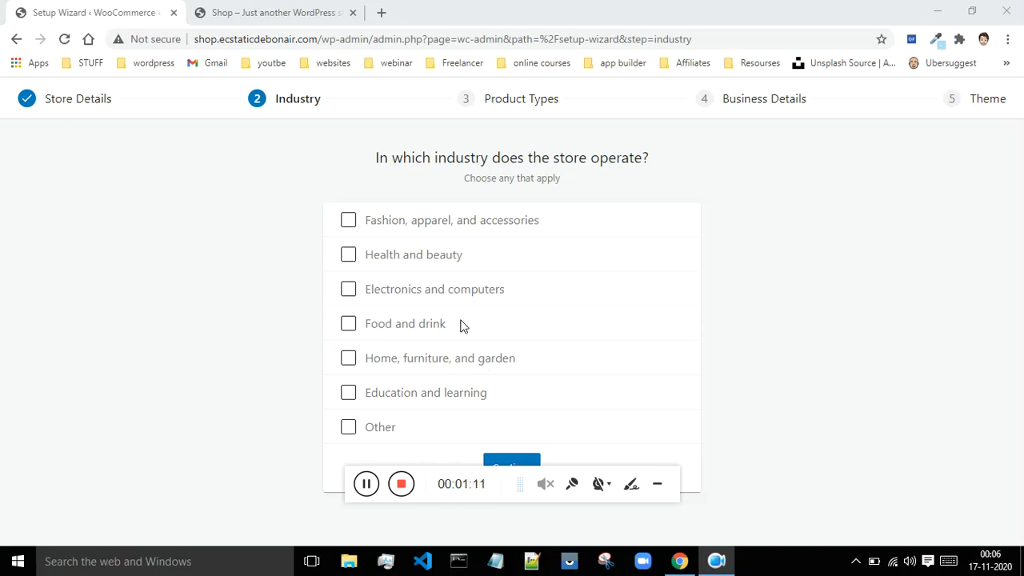
Step: Choose Fashion, apparel, and accessories as the store's industry and continue to the product types
click(349, 221)
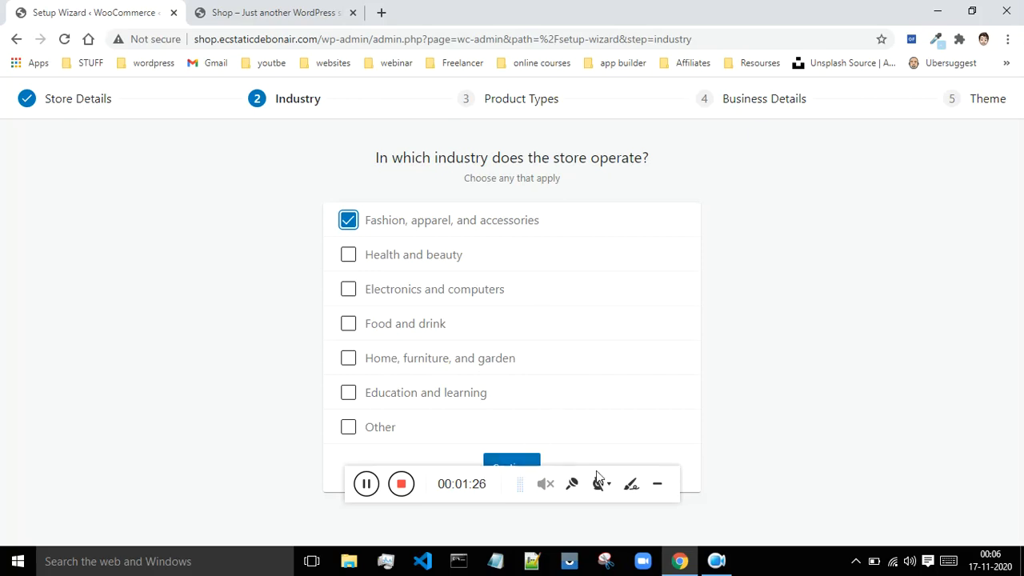
click(496, 497)
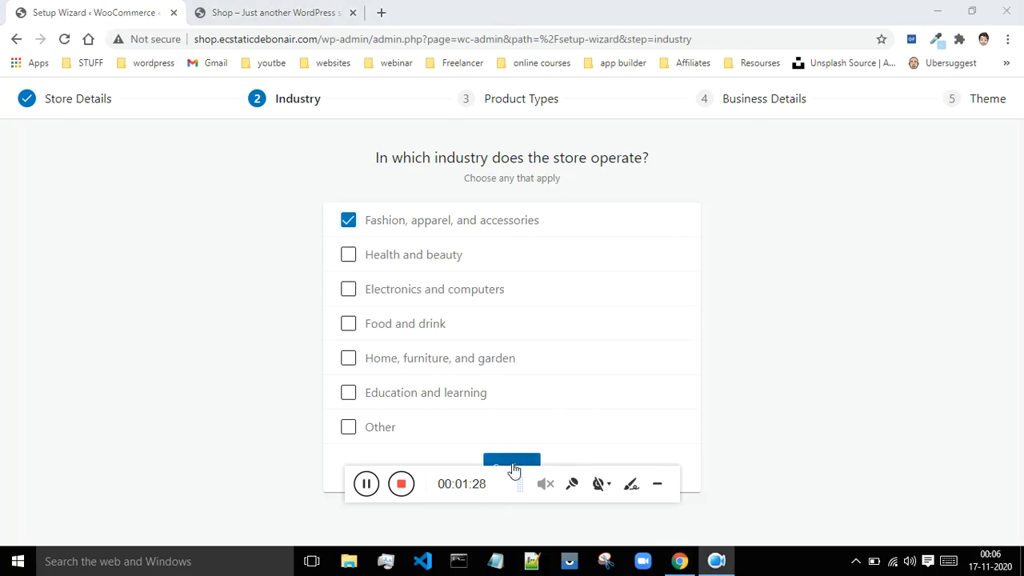
click(512, 466)
click(366, 488)
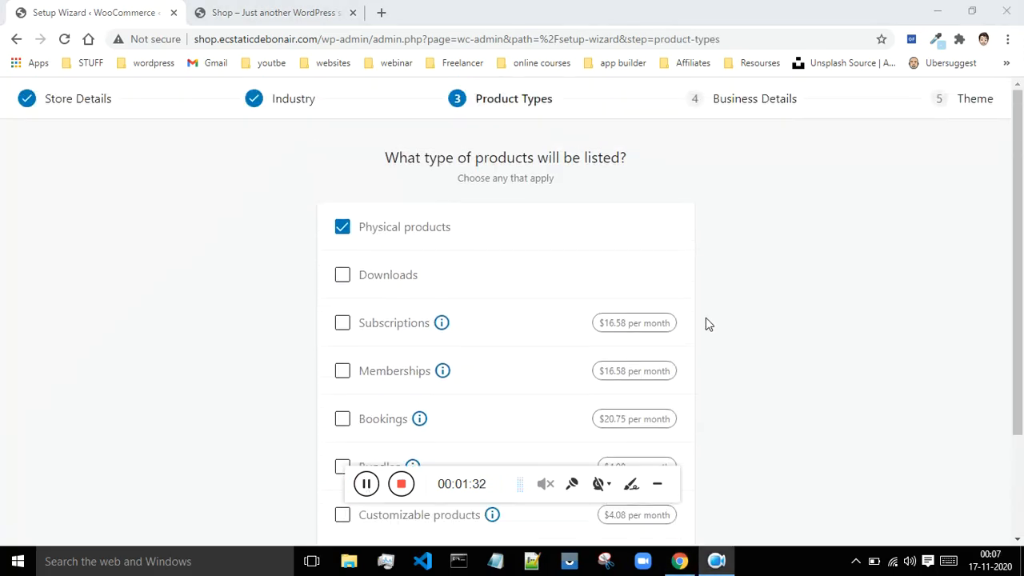
Step: Add Downloads to the product types the store will list, alongside Physical products
scroll(718, 323, down, 1)
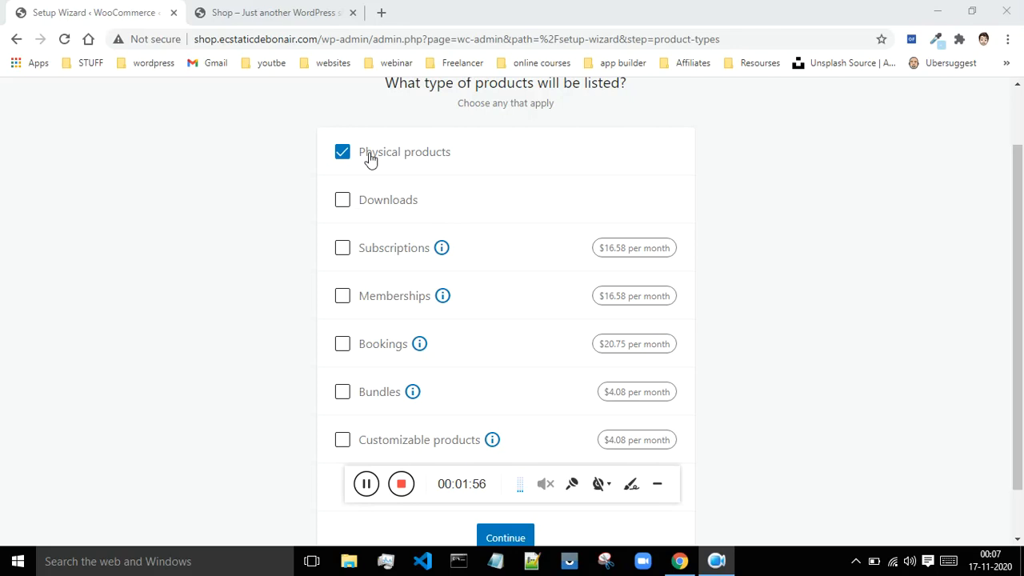
click(344, 201)
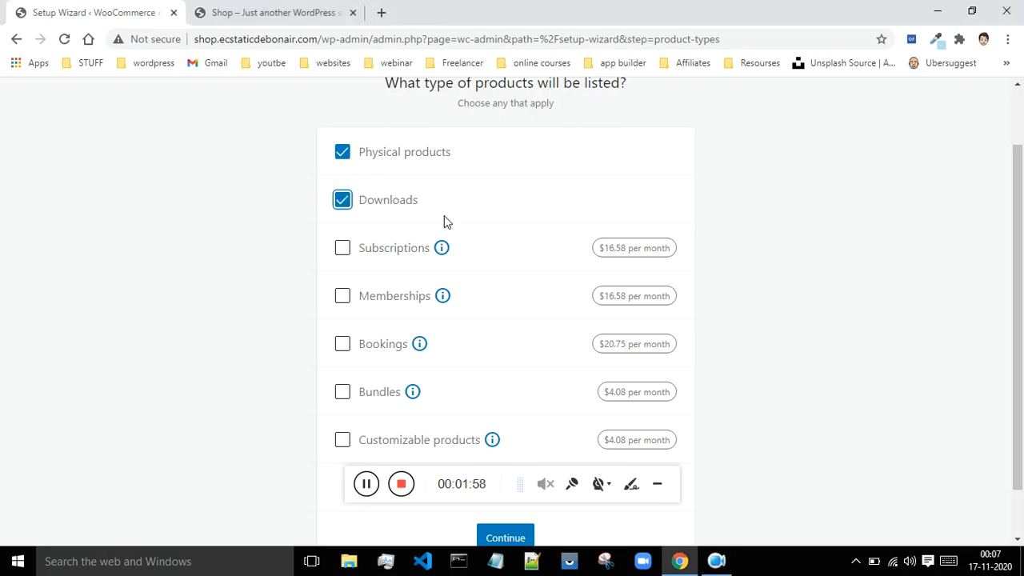
scroll(524, 229, down, 1)
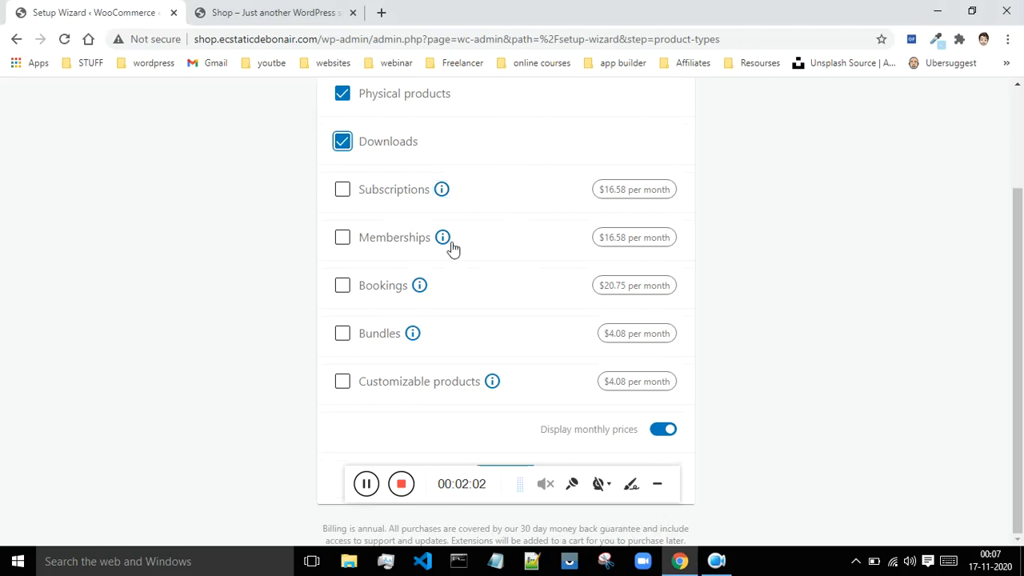
Step: Read the descriptions of the Subscriptions, Memberships, Bookings and Customizable products options
mouse_move(436, 195)
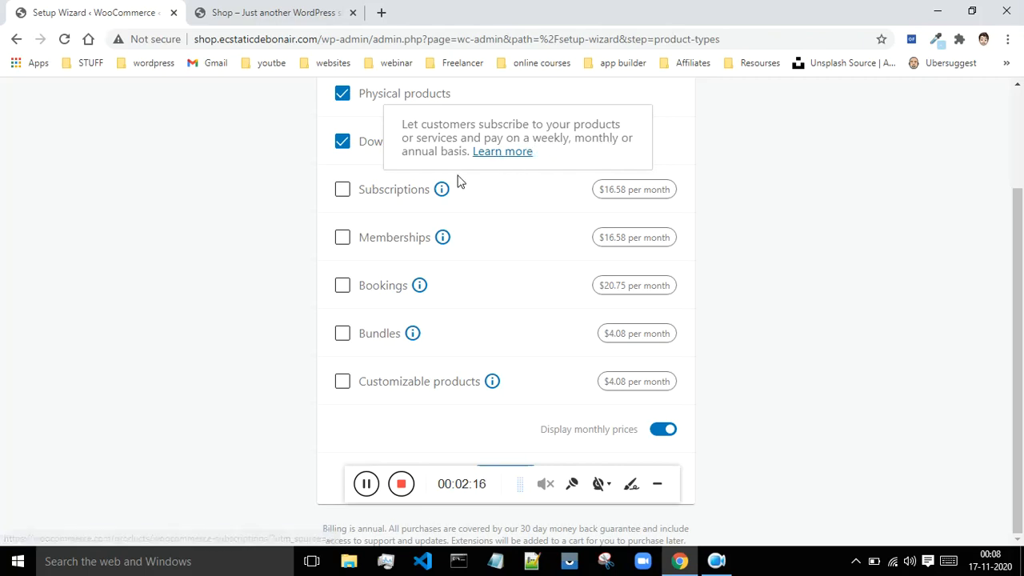
click(442, 238)
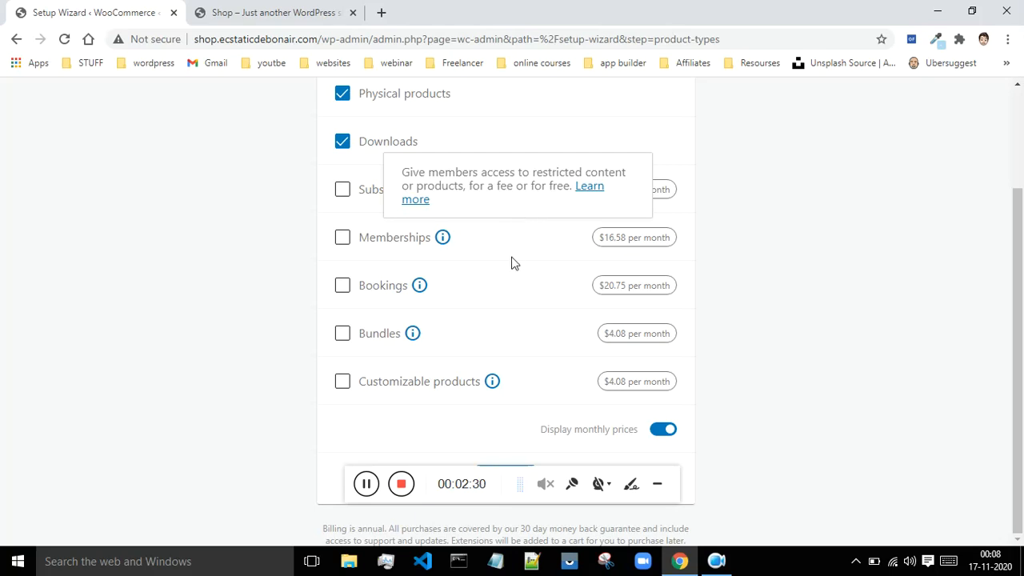
click(419, 285)
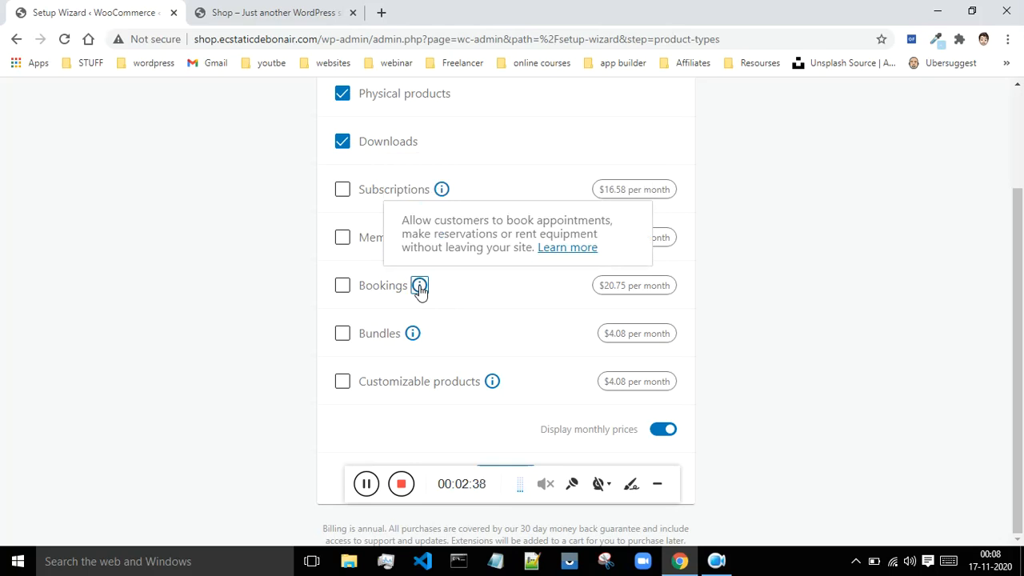
click(491, 383)
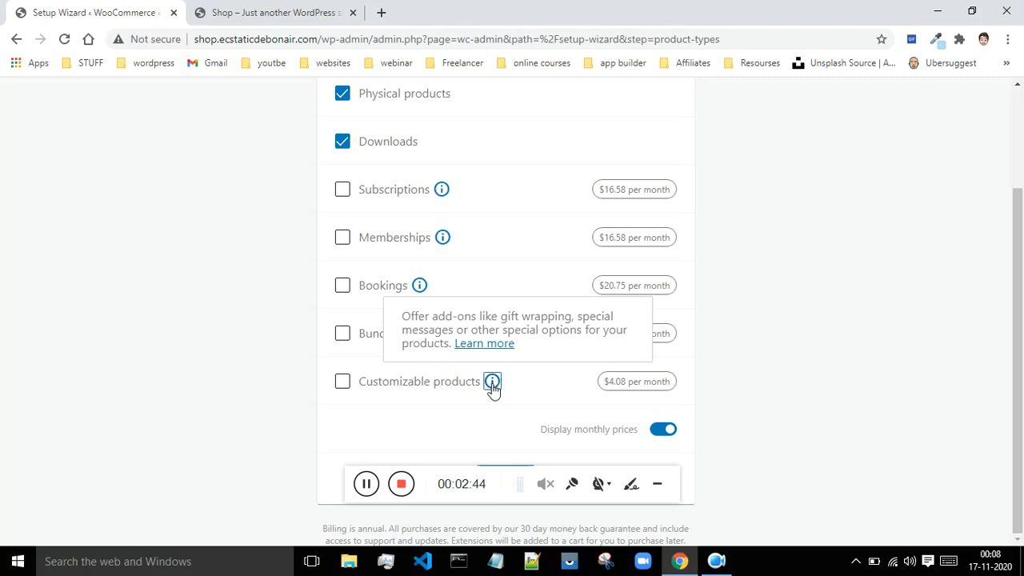
click(498, 406)
Step: Submit the product types with only Physical products and Downloads selected
scroll(476, 355, up, 1)
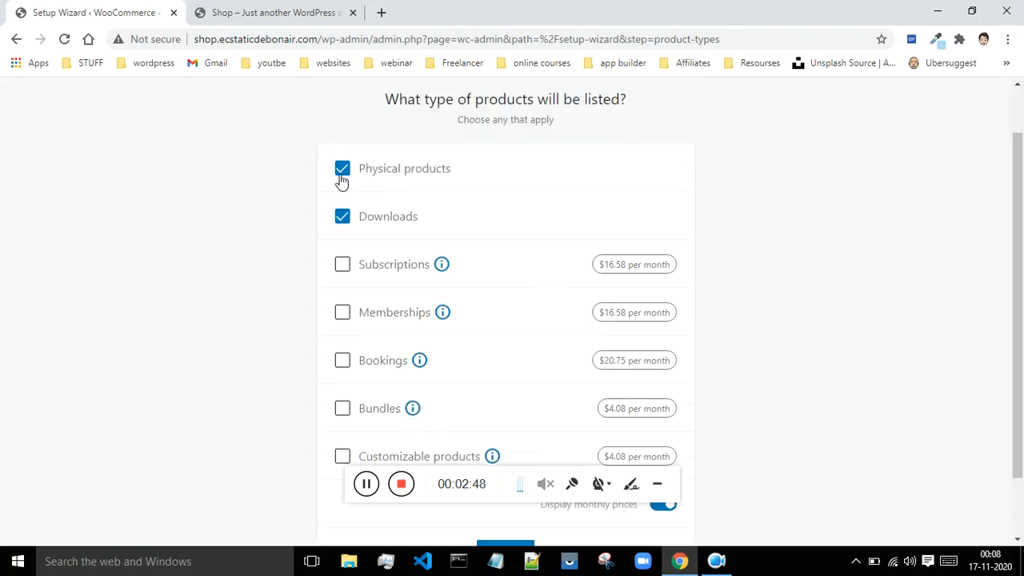
scroll(434, 217, down, 1)
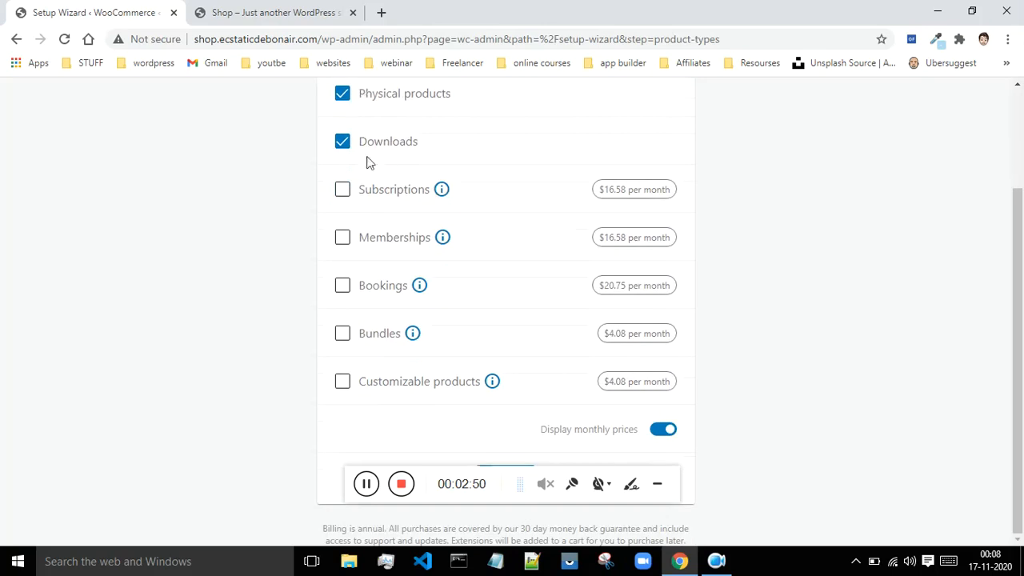
click(656, 484)
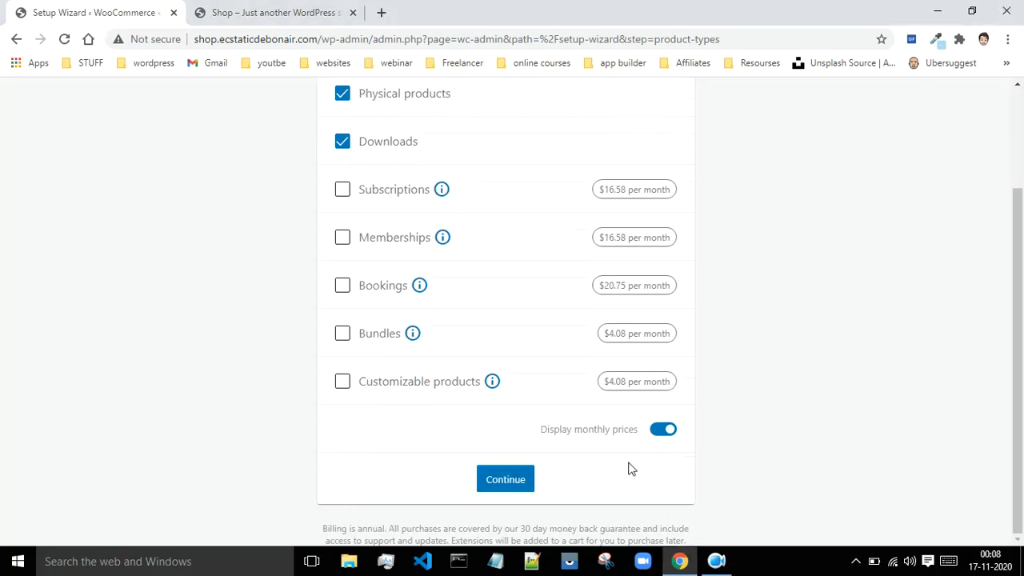
click(489, 480)
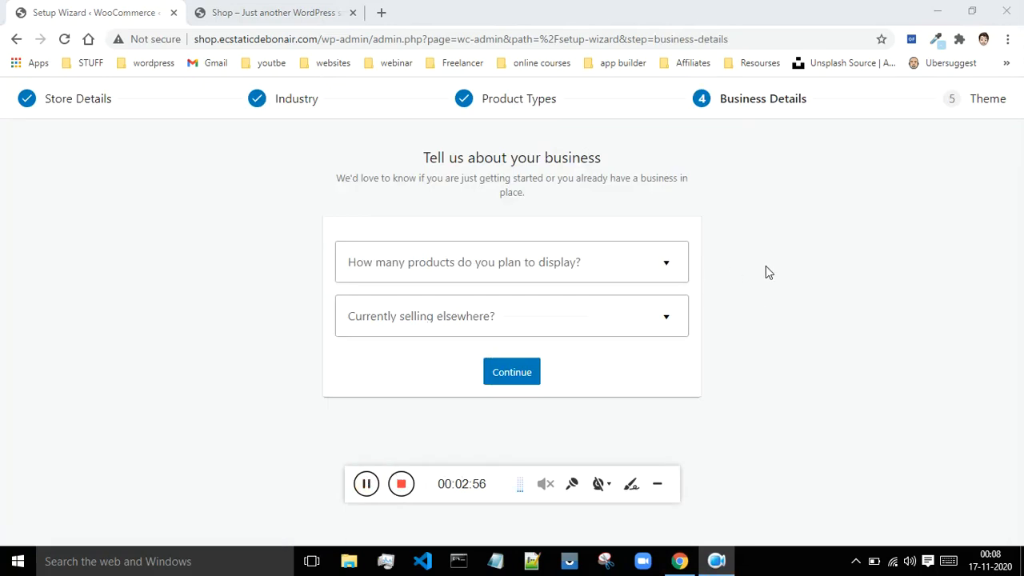
Step: Set the number of products to display to 11 - 100 and answer No to currently selling elsewhere
click(568, 268)
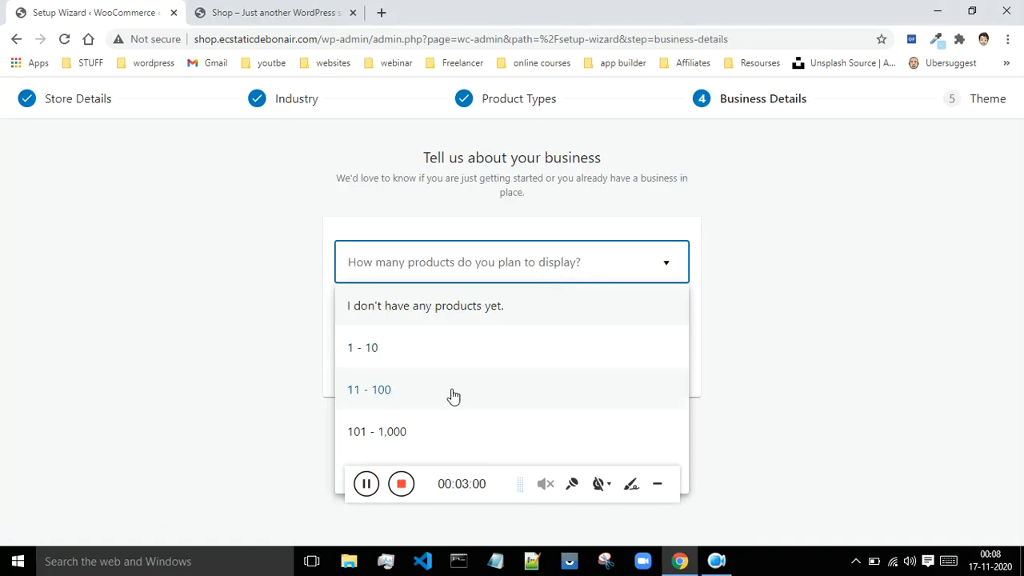
click(392, 389)
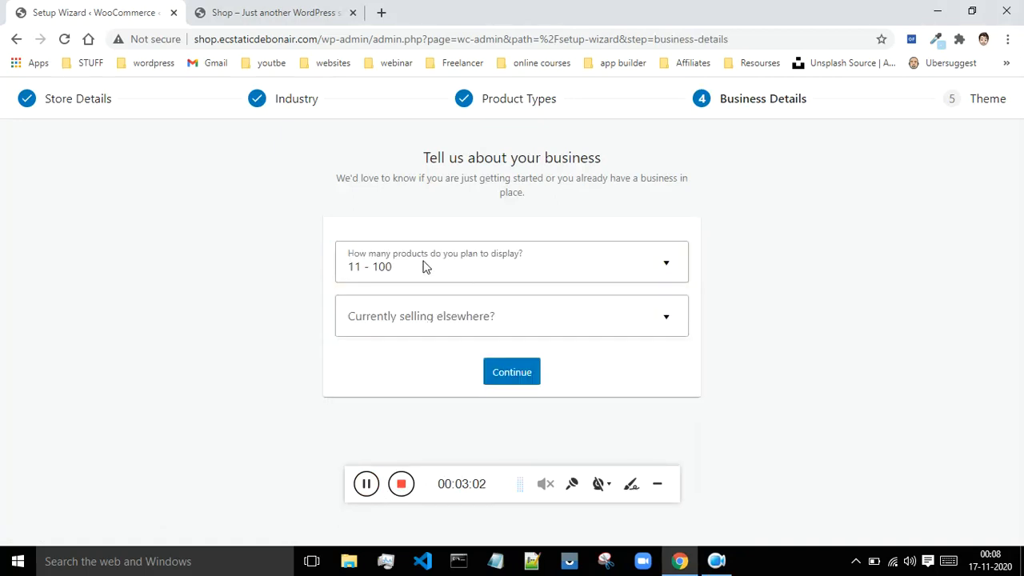
click(604, 312)
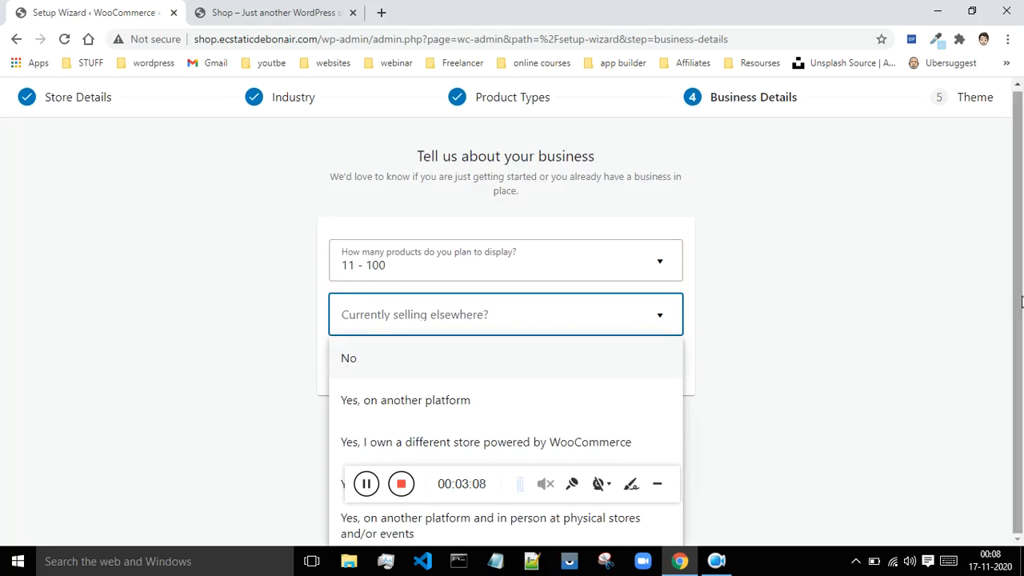
click(655, 488)
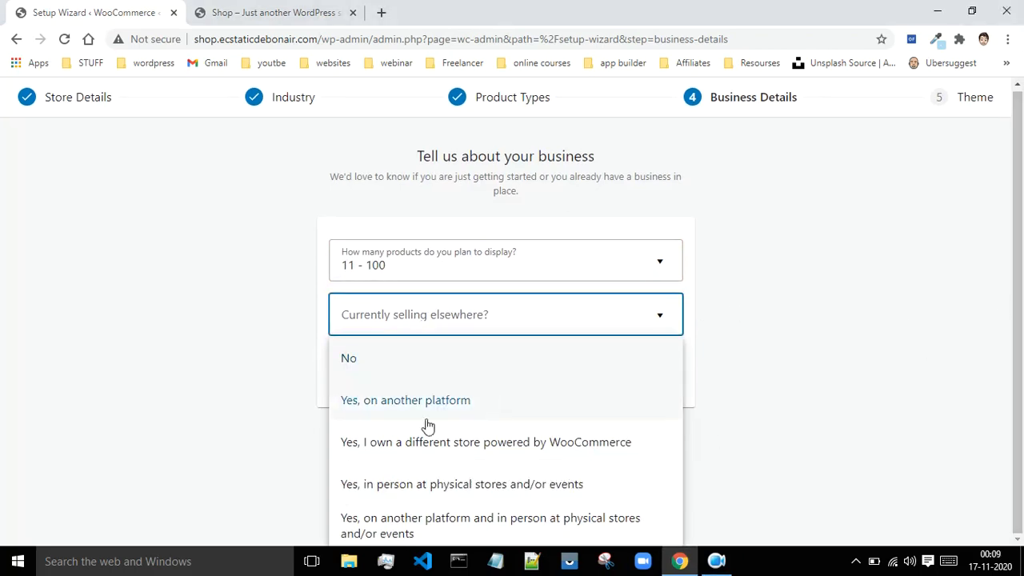
click(416, 368)
Step: Turn off the Facebook, Mailchimp and Google Ads extensions and continue to the theme choice
scroll(674, 355, down, 2)
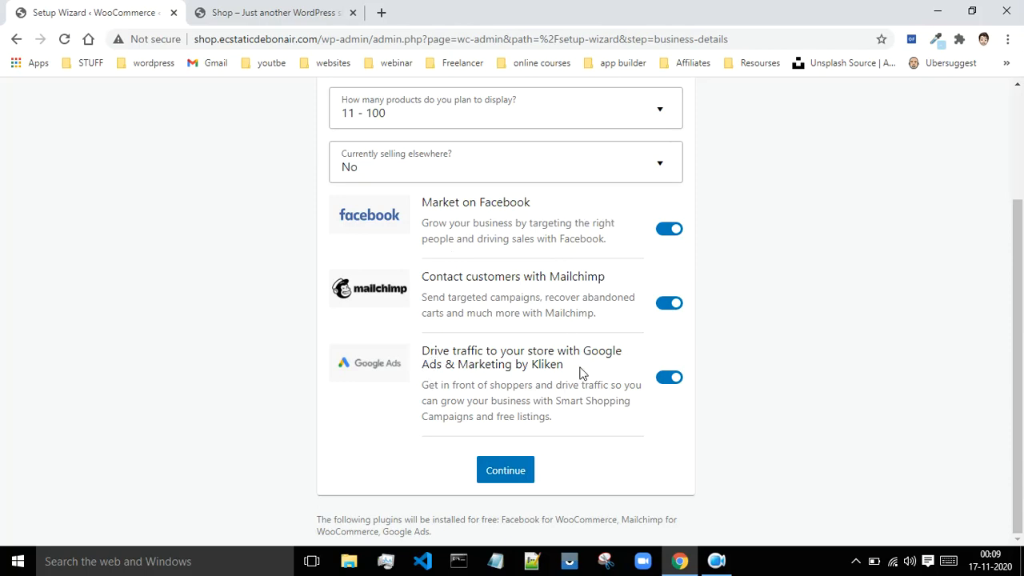
click(669, 379)
click(666, 304)
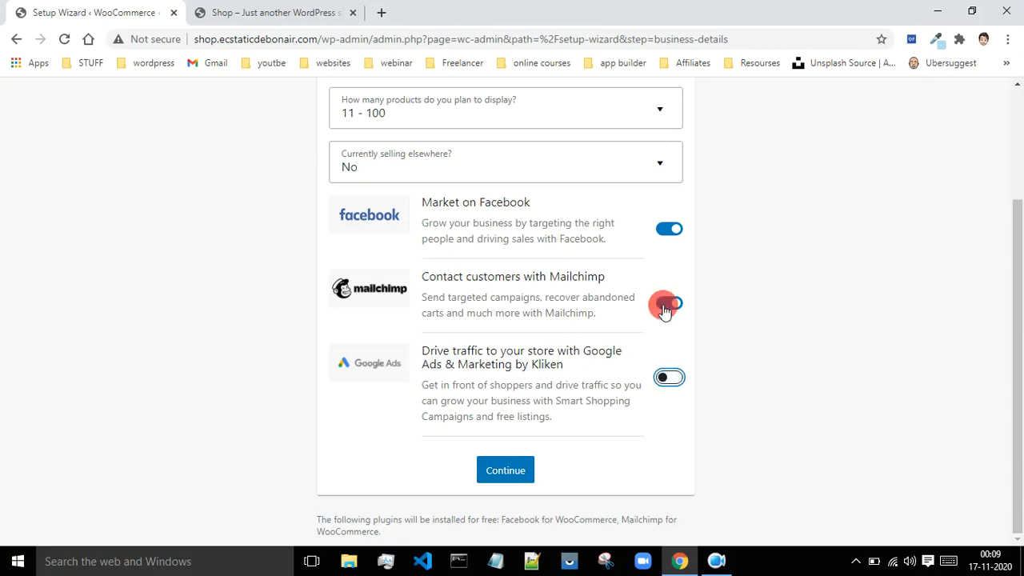
click(660, 247)
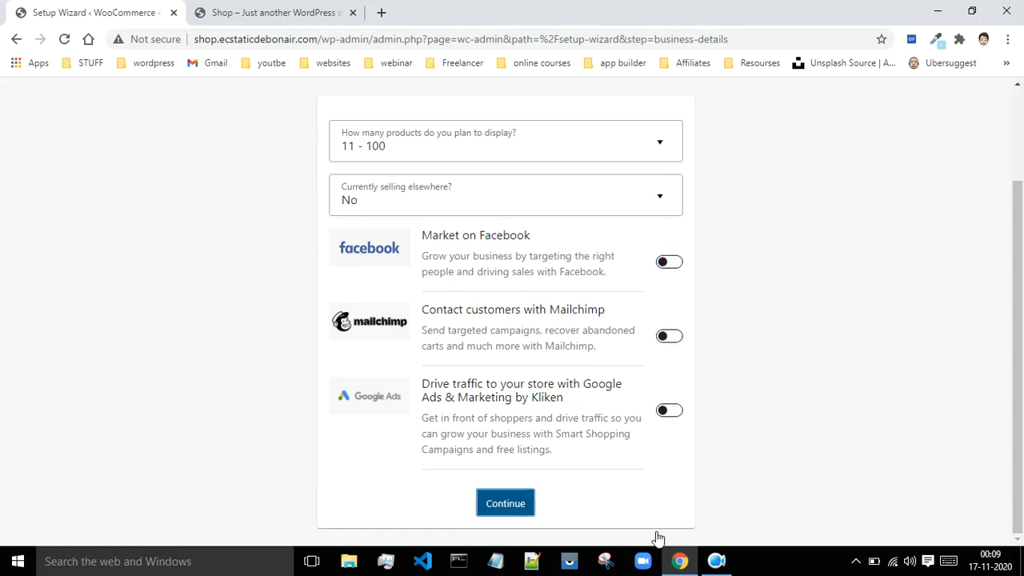
click(716, 561)
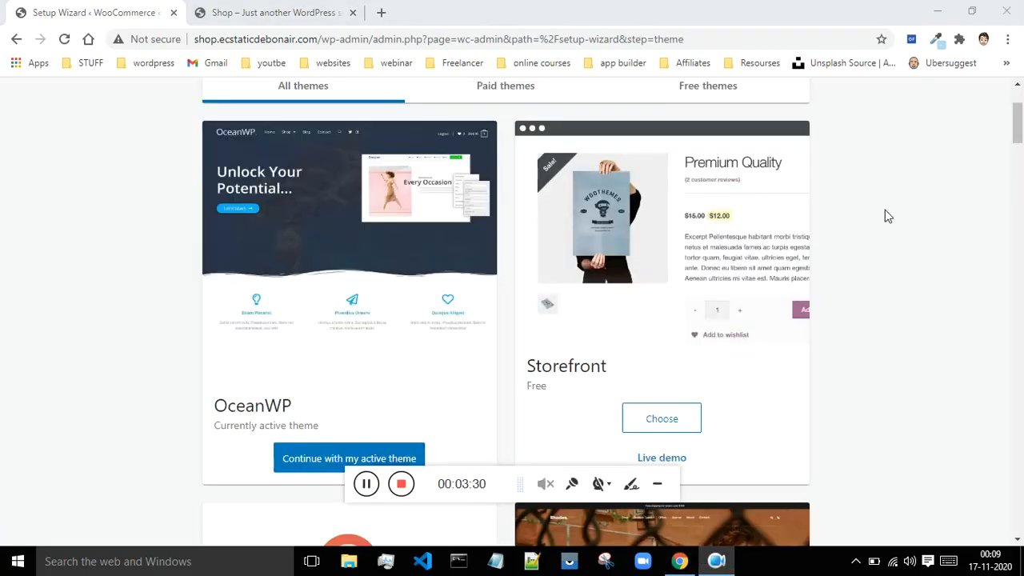
Step: Browse the available themes and continue with the active OceanWP theme
scroll(886, 216, up, 2)
scroll(962, 128, down, 6)
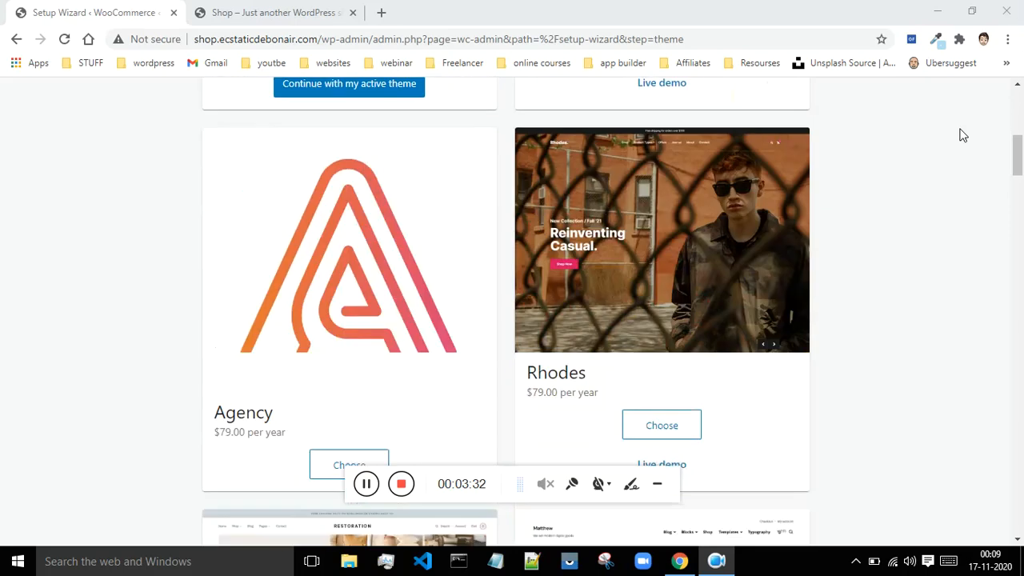
scroll(962, 136, down, 14)
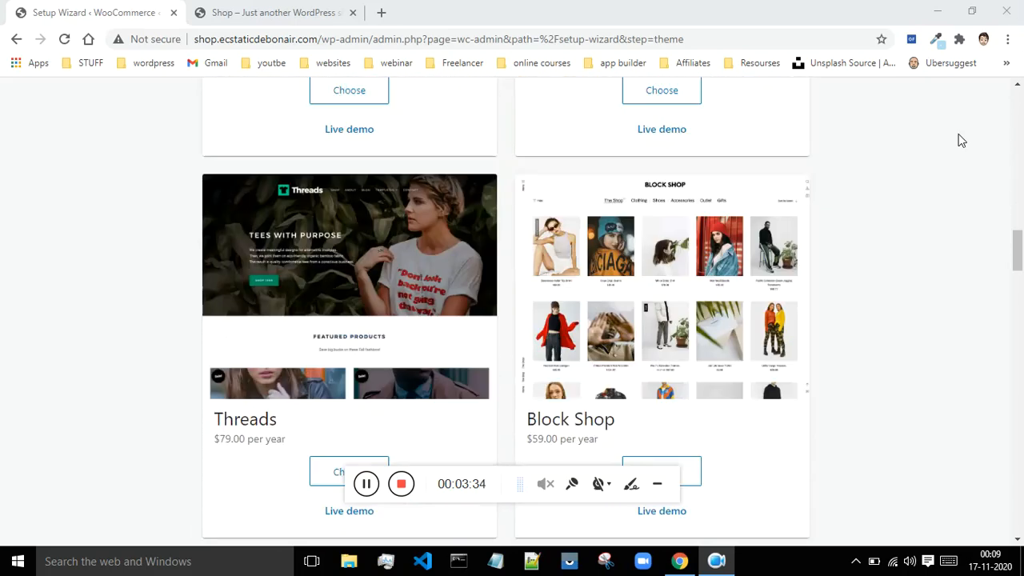
scroll(961, 139, down, 13)
scroll(796, 374, up, 20)
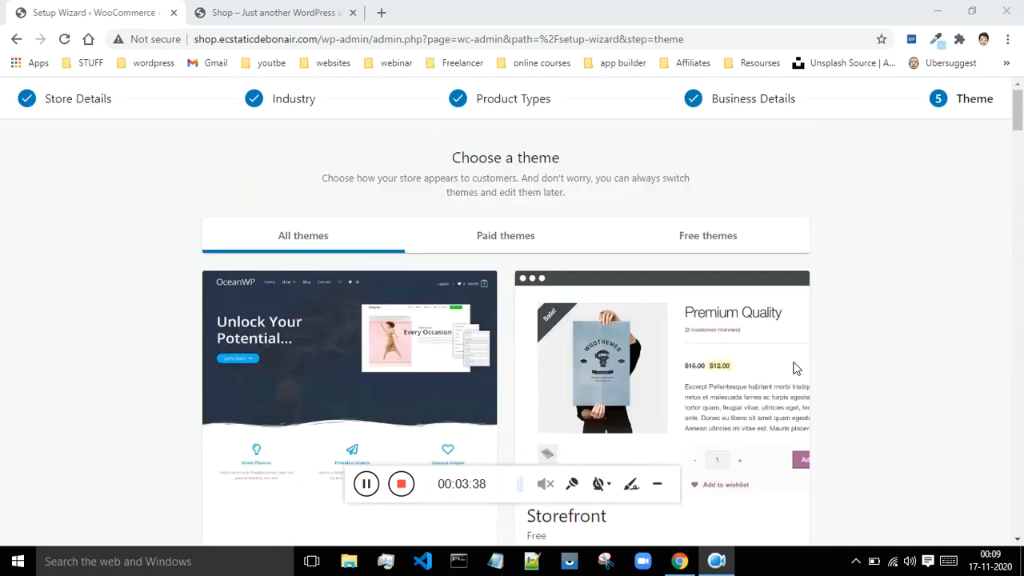
scroll(792, 368, down, 5)
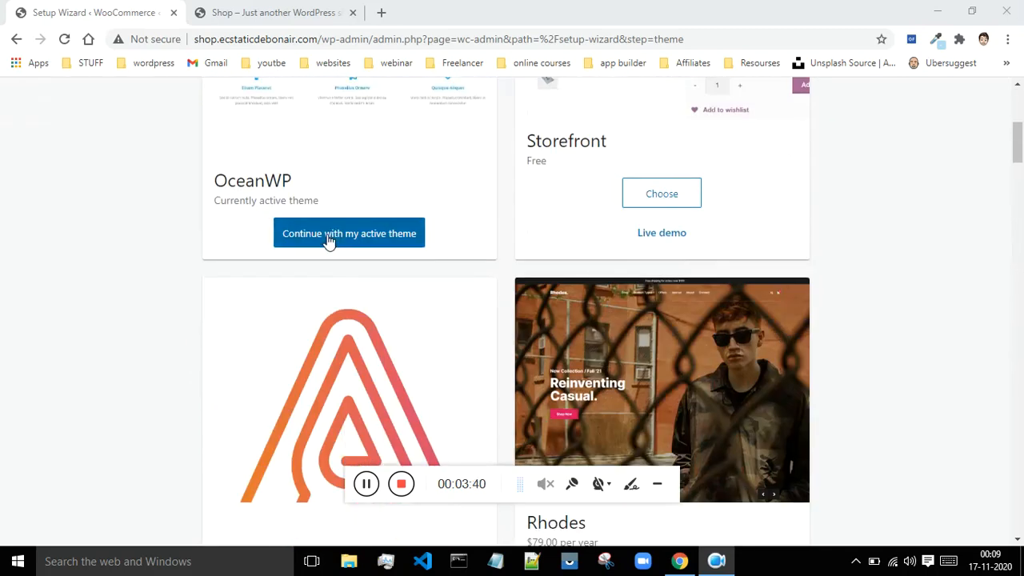
click(338, 244)
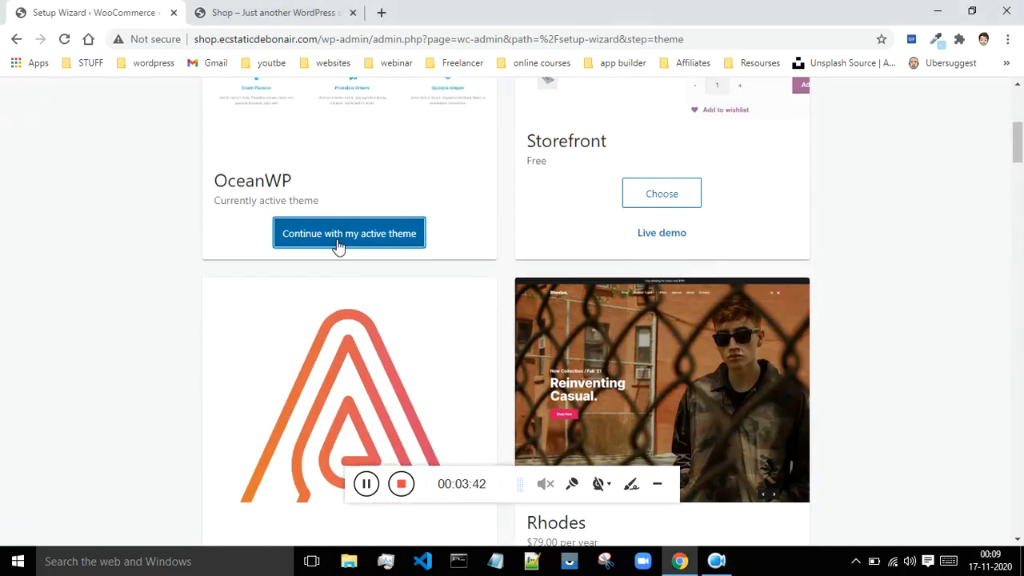
Step: Decline the Jetpack and WooCommerce Shipping & Tax offer to finish the setup wizard
scroll(480, 224, down, 2)
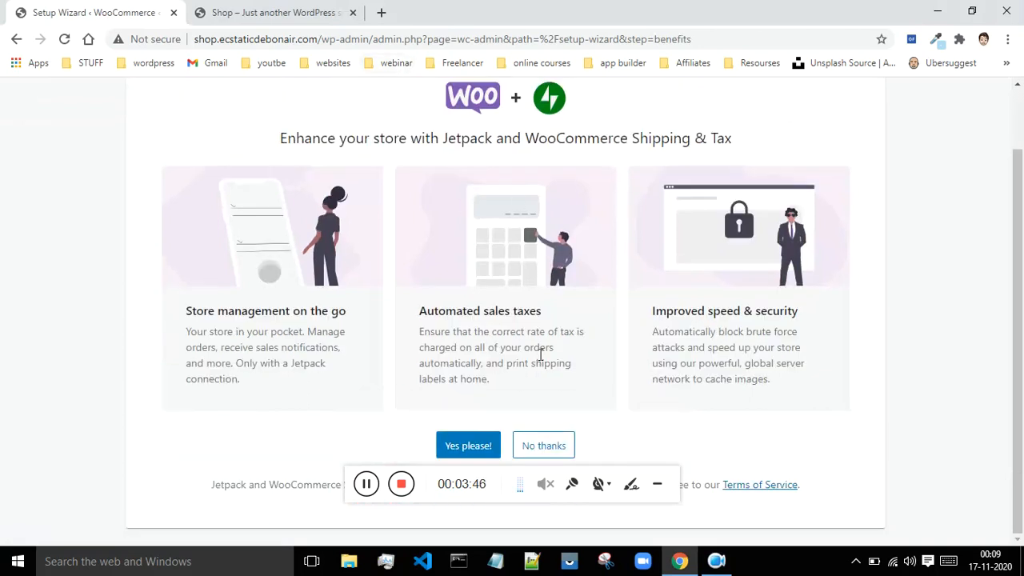
click(546, 446)
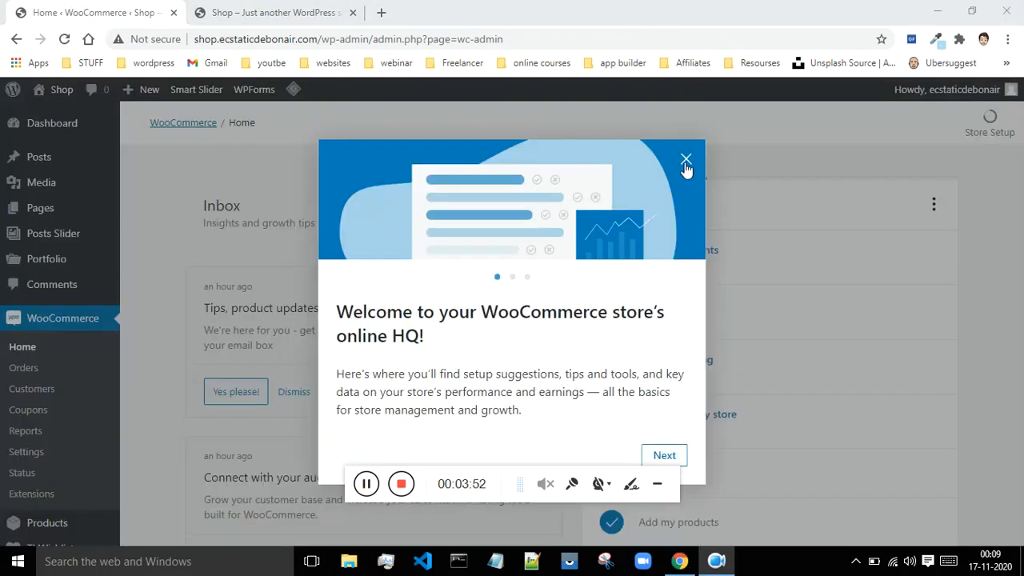
Step: Go through the WooCommerce welcome introduction to its end and look over the inbox and remaining setup tasks on the home page
click(662, 455)
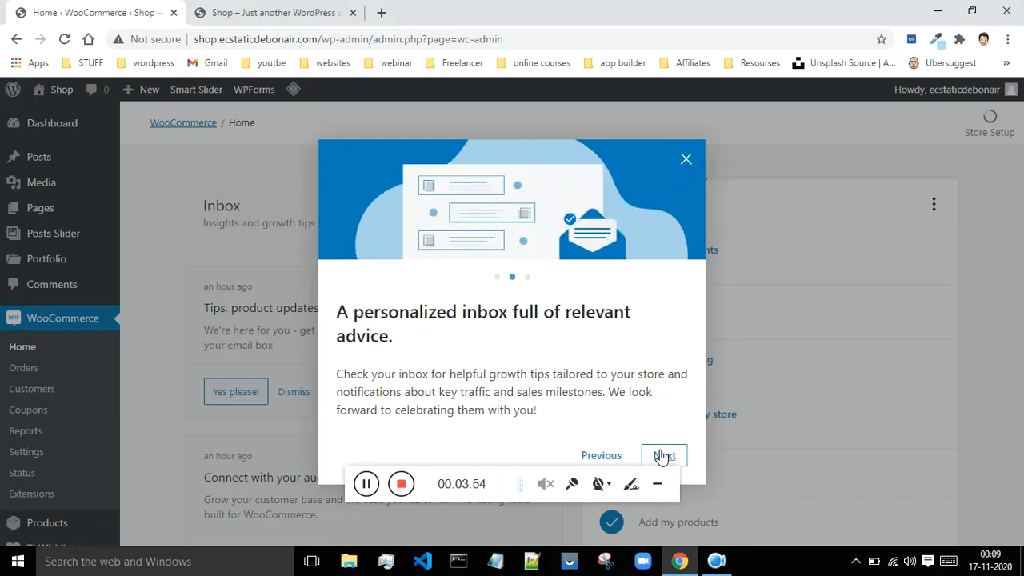
click(663, 455)
click(657, 455)
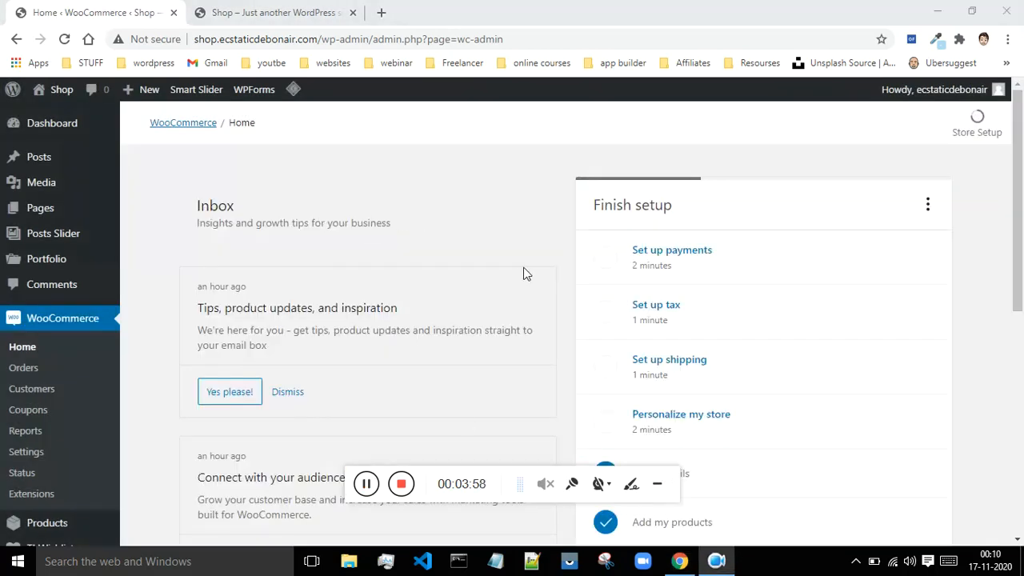
scroll(470, 223, down, 1)
scroll(480, 218, down, 5)
scroll(500, 221, up, 6)
Step: Open the WooCommerce Orders page and look through its contents
click(29, 371)
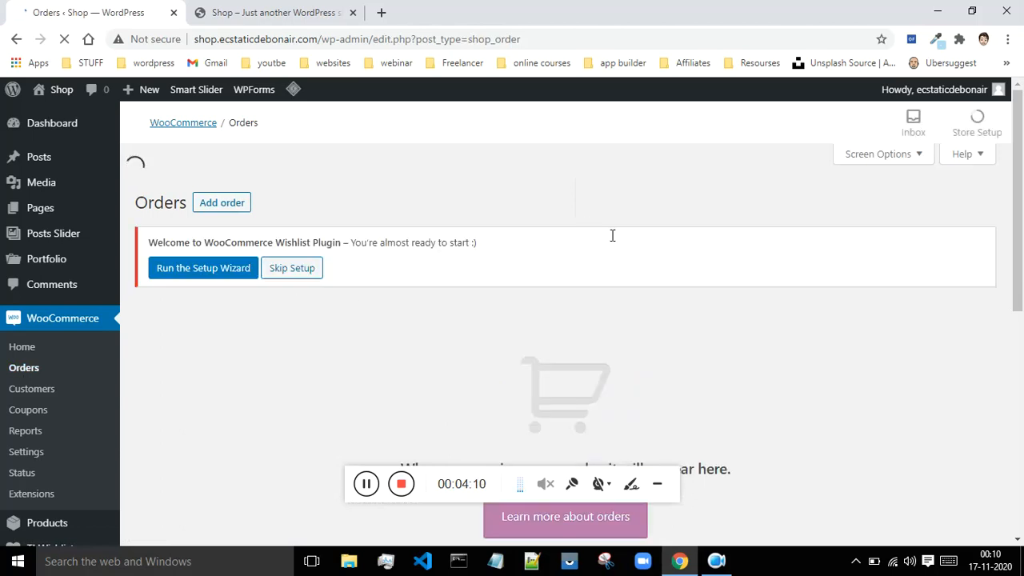
scroll(620, 243, down, 1)
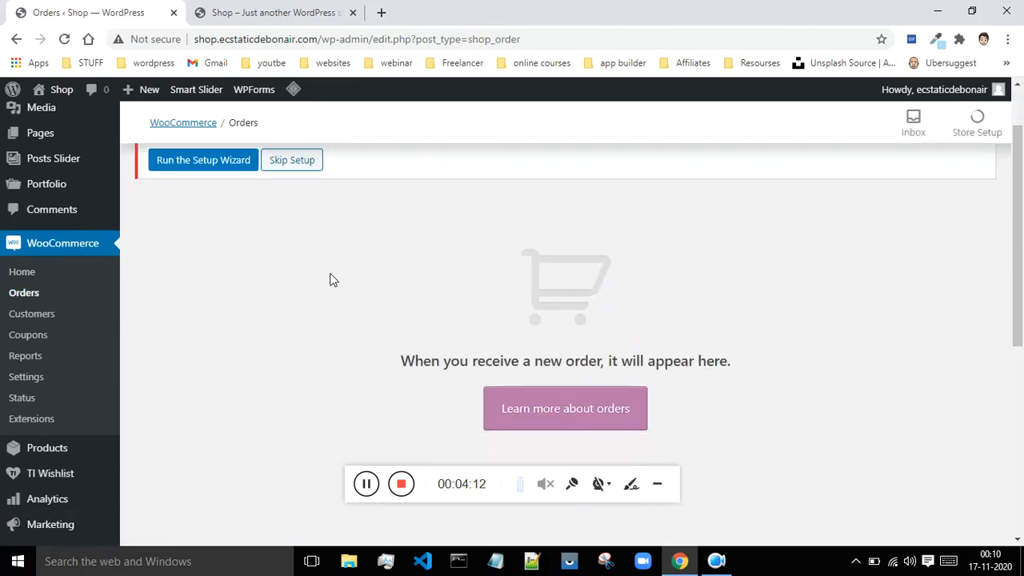
scroll(1015, 268, down, 4)
scroll(885, 299, up, 4)
scroll(448, 264, up, 1)
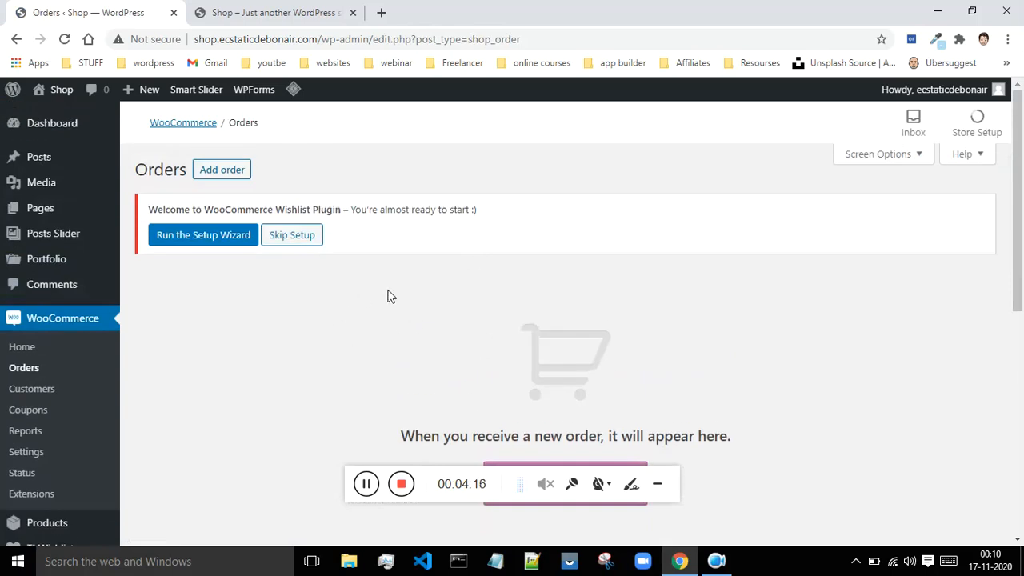
Step: Look over the WooCommerce Customers table and the Coupons page
click(56, 390)
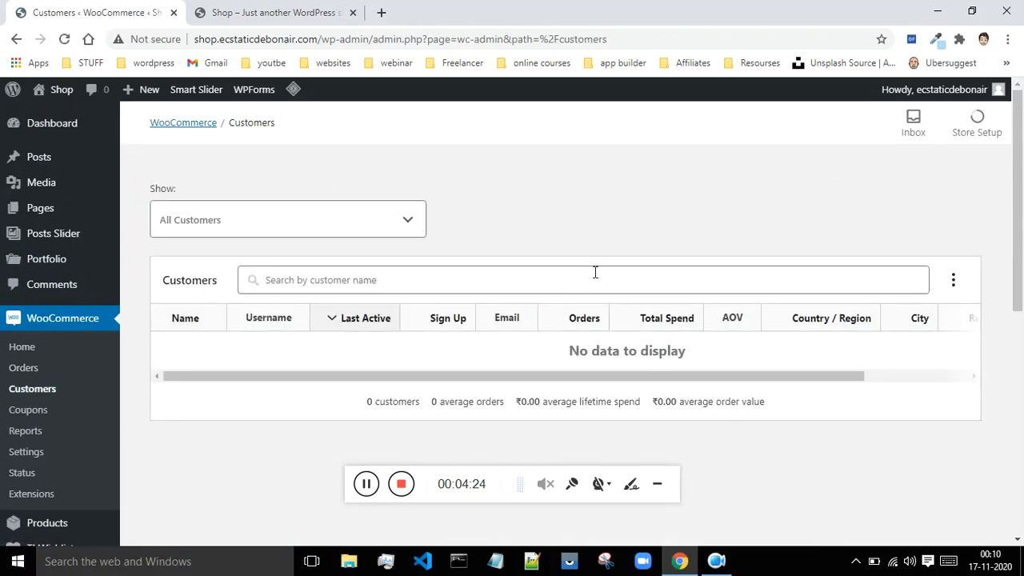
scroll(599, 270, down, 1)
drag(750, 303, 656, 320)
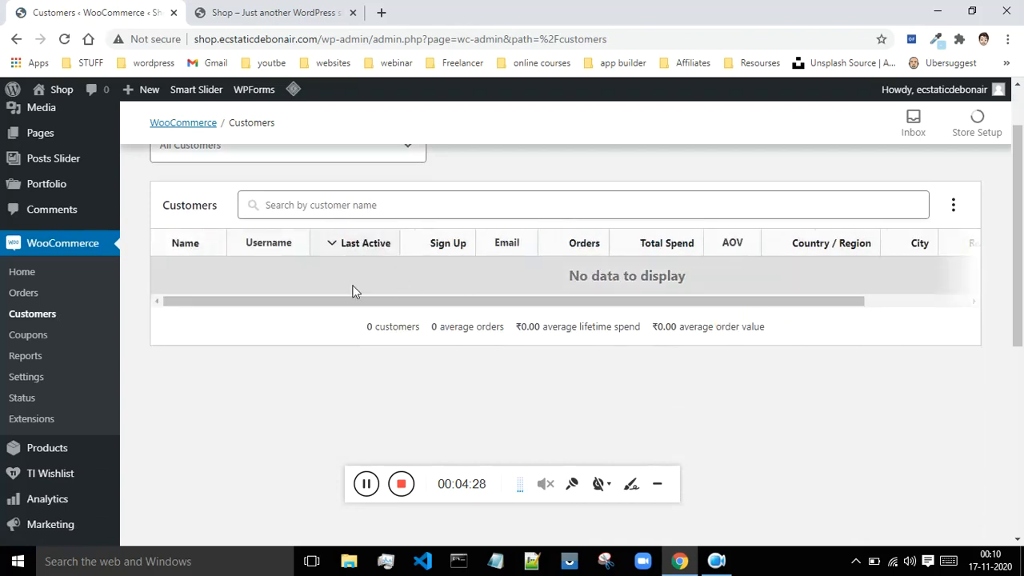
click(36, 337)
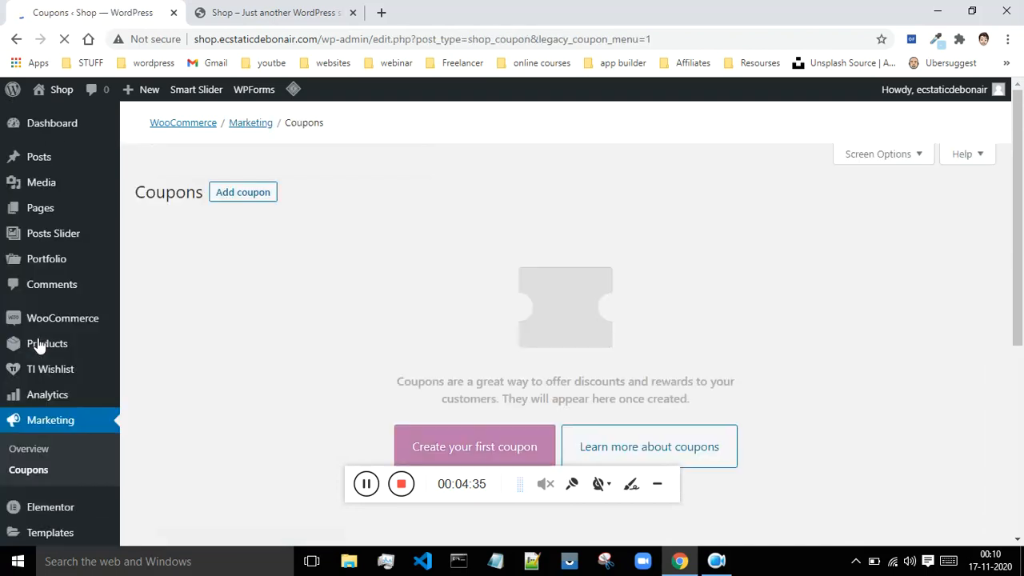
scroll(418, 283, down, 2)
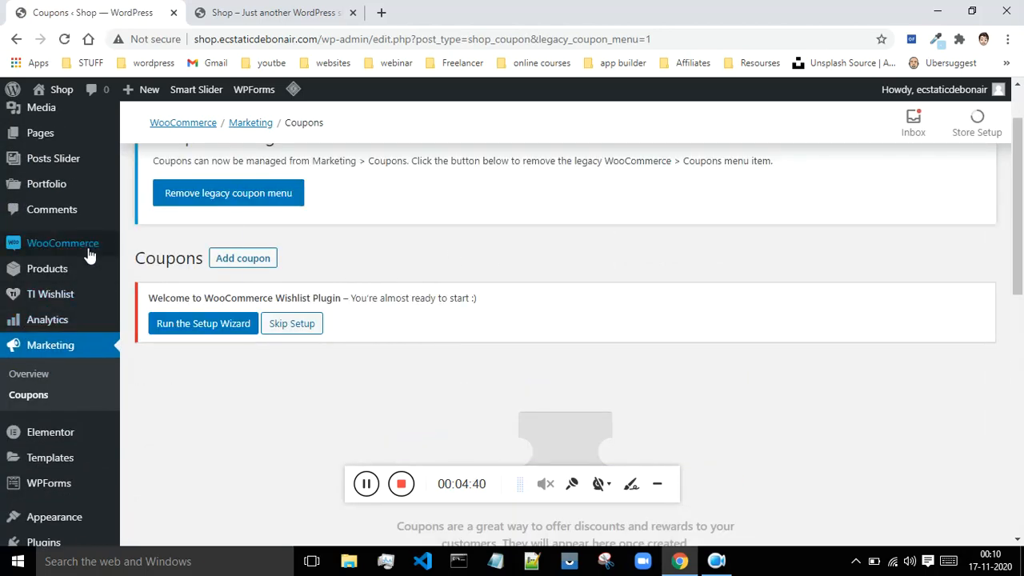
Step: Open the WooCommerce Reports page and examine the sales-by-date report for orders
mouse_move(88, 253)
click(151, 334)
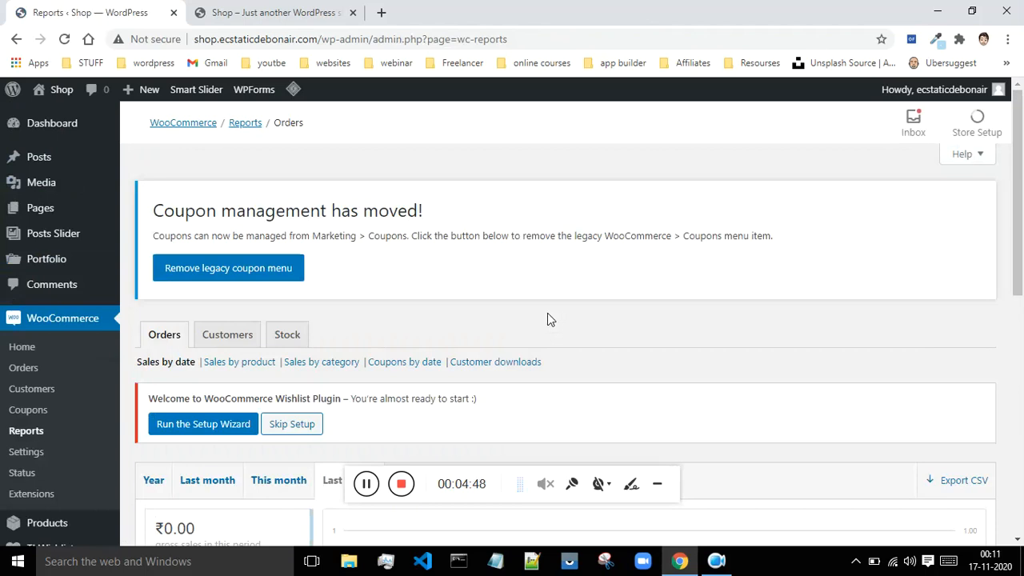
scroll(547, 313, down, 3)
scroll(590, 286, down, 2)
scroll(590, 286, up, 2)
scroll(507, 361, up, 1)
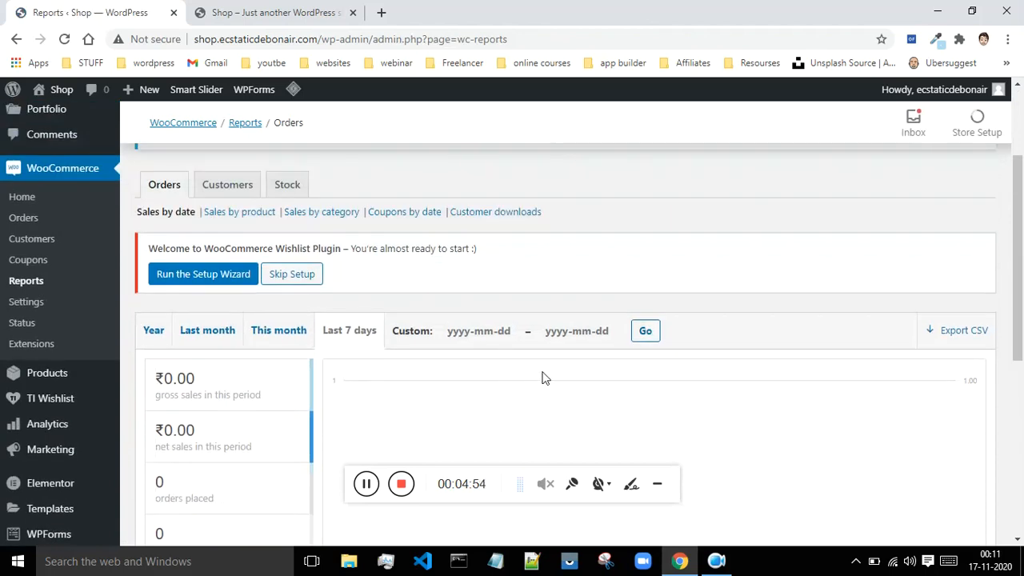
Step: Open the Products section of the WooCommerce settings and check which pages can serve as the shop page
click(27, 303)
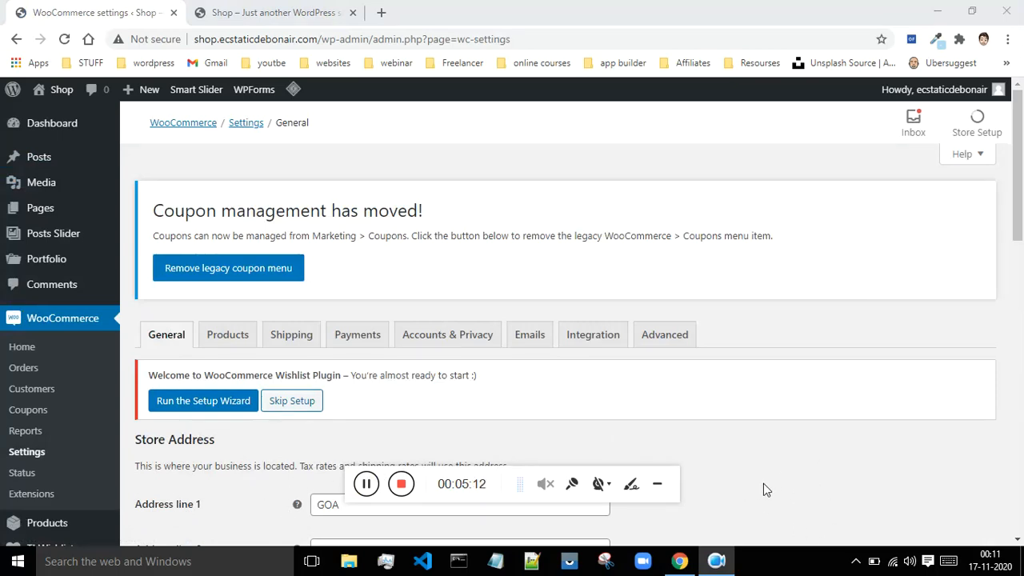
click(238, 343)
click(238, 341)
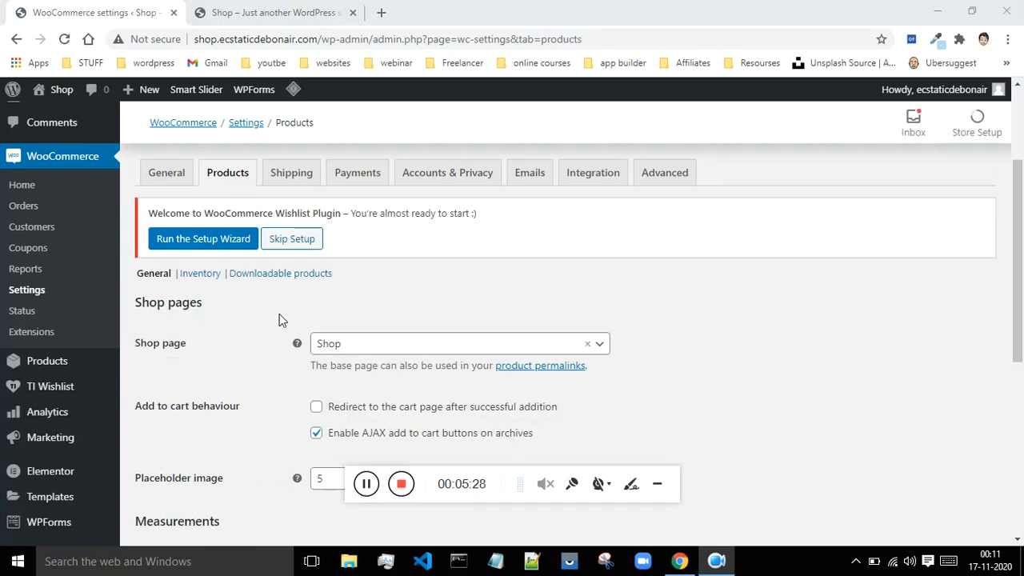
scroll(864, 277, down, 2)
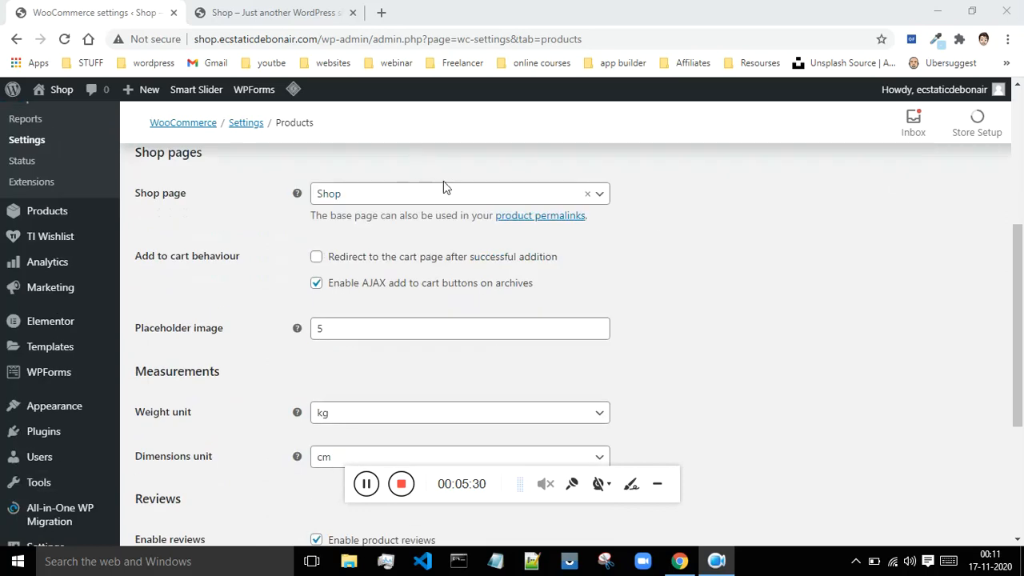
click(434, 199)
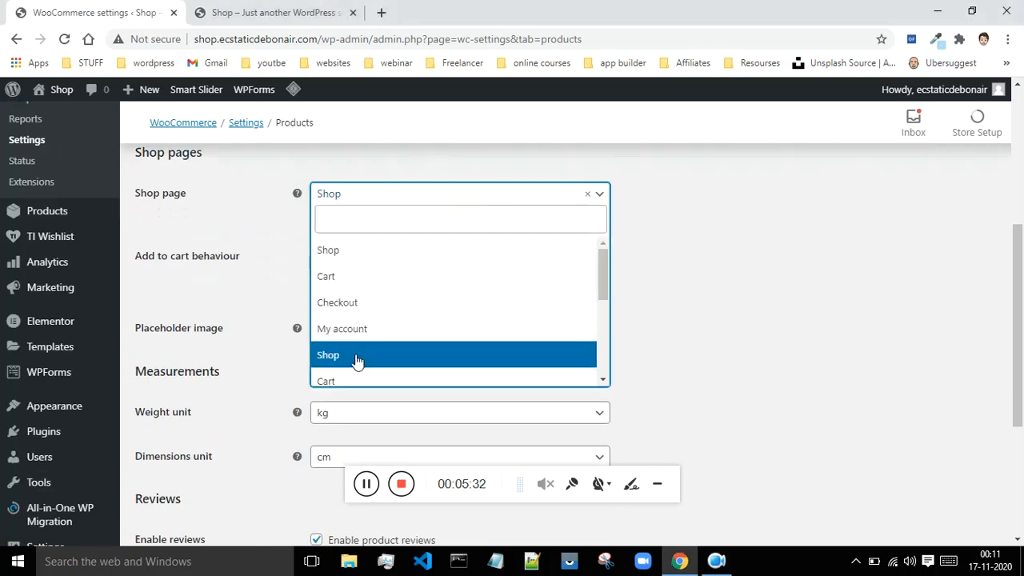
click(711, 312)
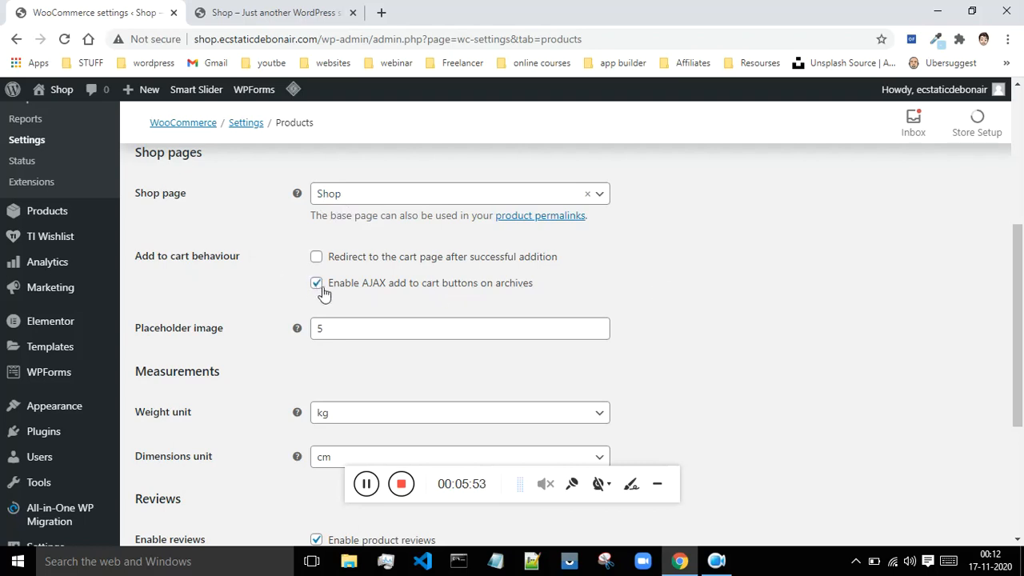
Step: Examine the placeholder image setting and the available weight and dimension units, choosing cm for dimensions
scroll(752, 282, down, 1)
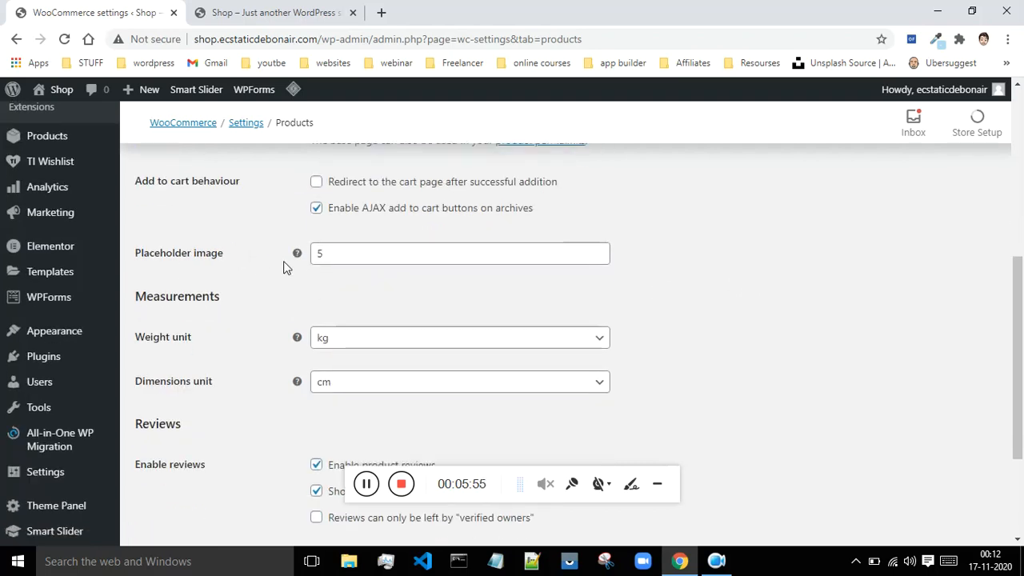
mouse_move(296, 254)
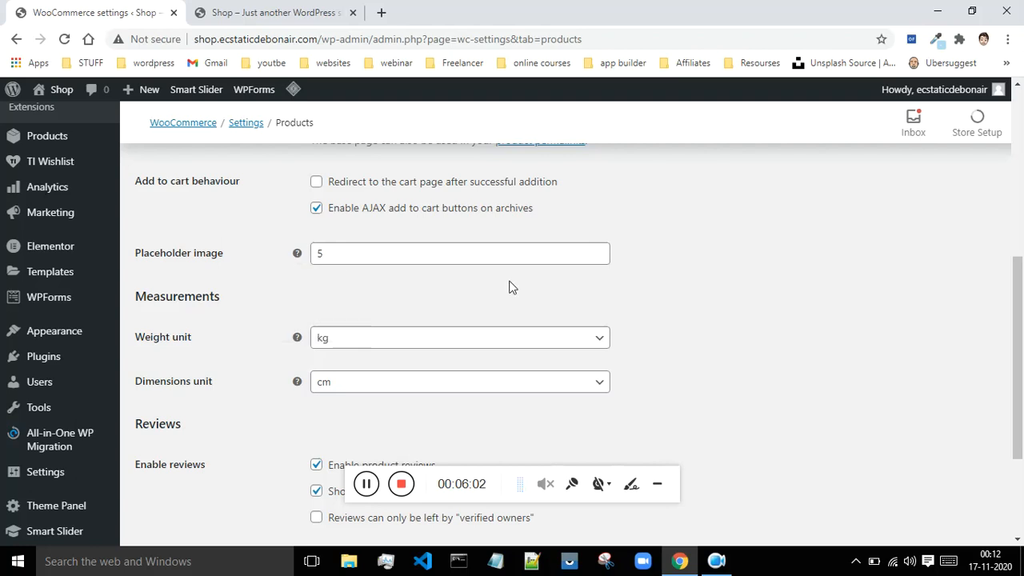
scroll(664, 293, down, 2)
scroll(665, 292, up, 1)
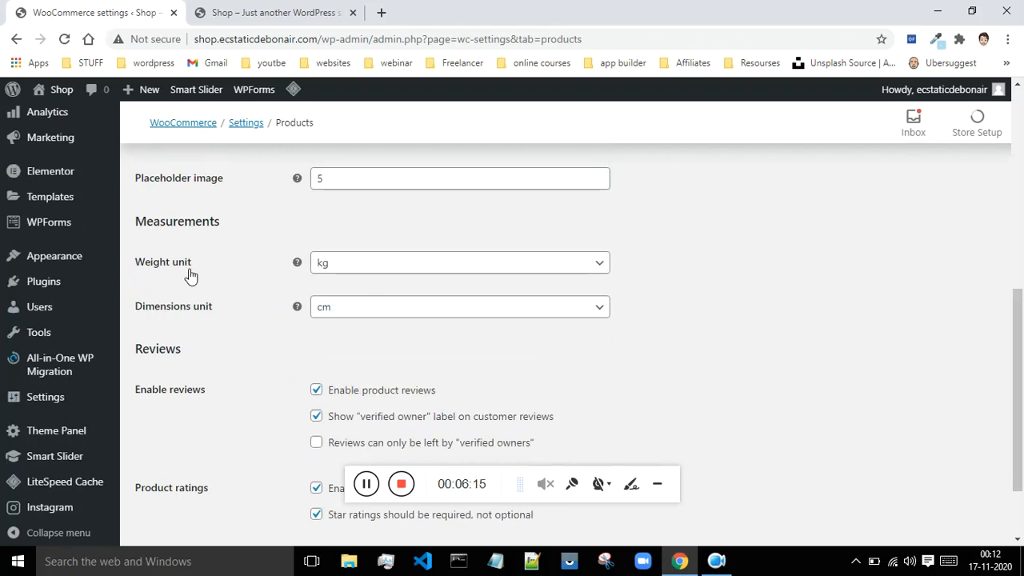
click(385, 272)
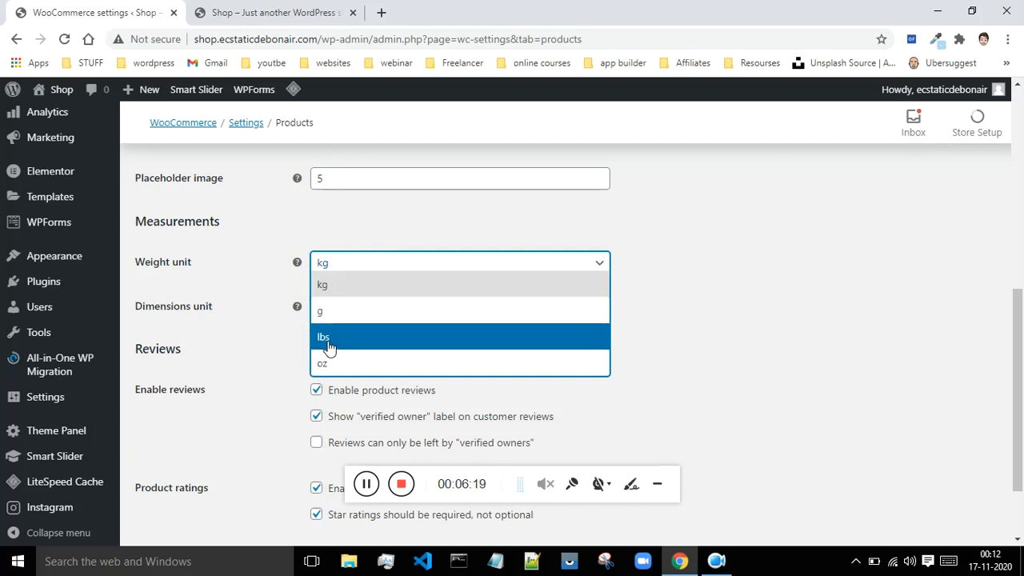
click(759, 321)
click(416, 314)
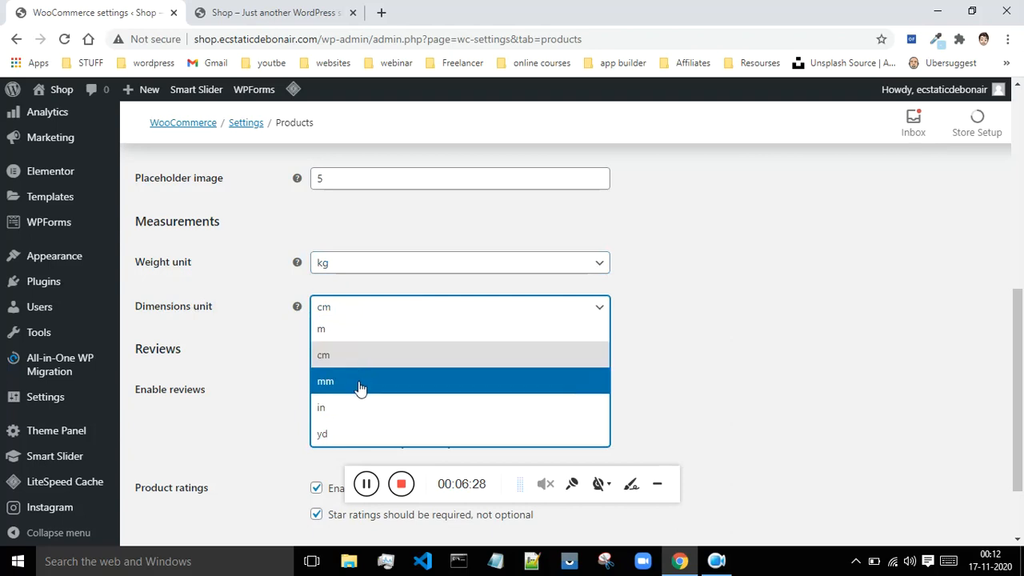
click(334, 360)
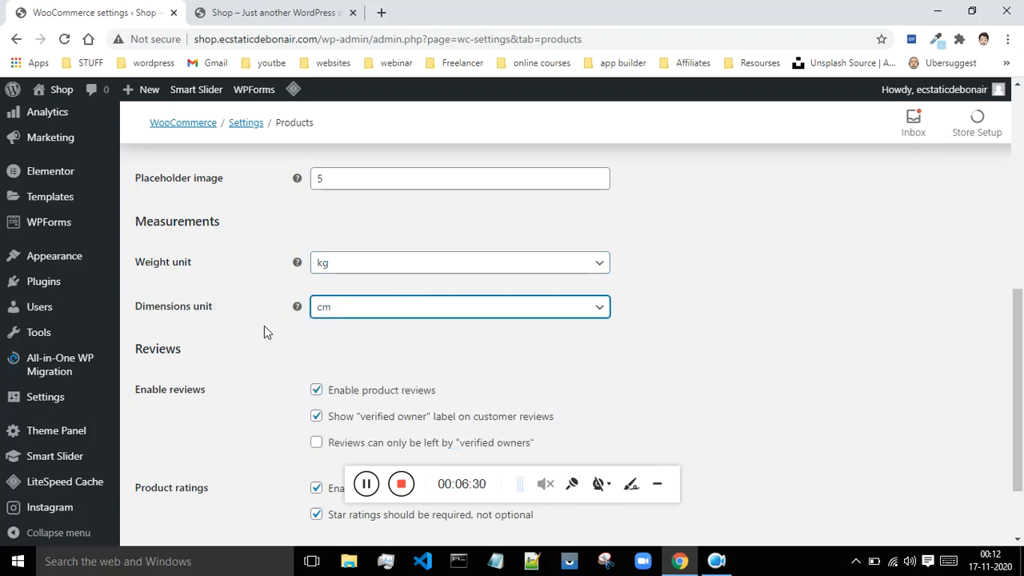
Step: Toggle product reviews off and back on, and restrict reviews to "verified owners"
scroll(240, 320, down, 2)
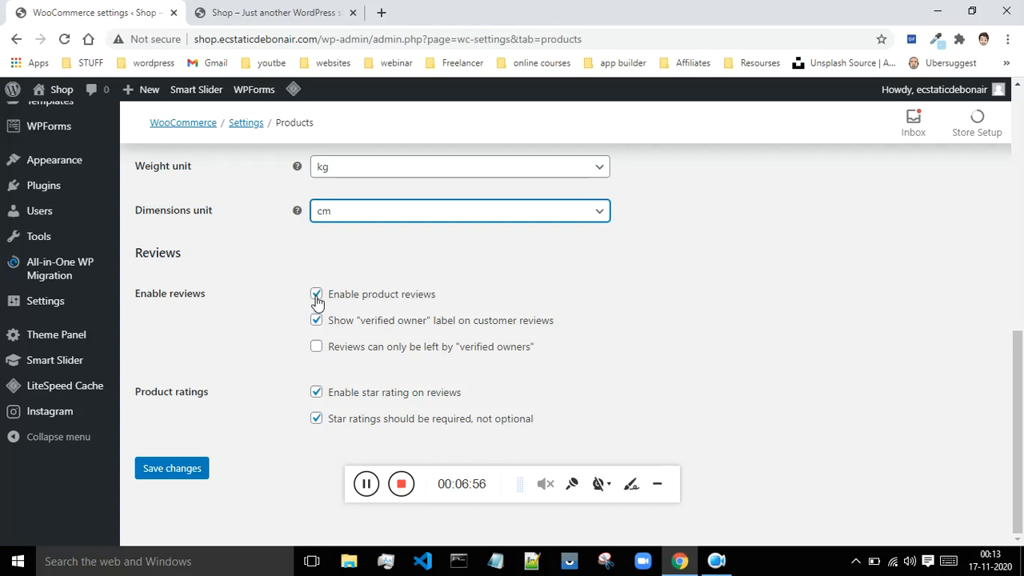
click(316, 295)
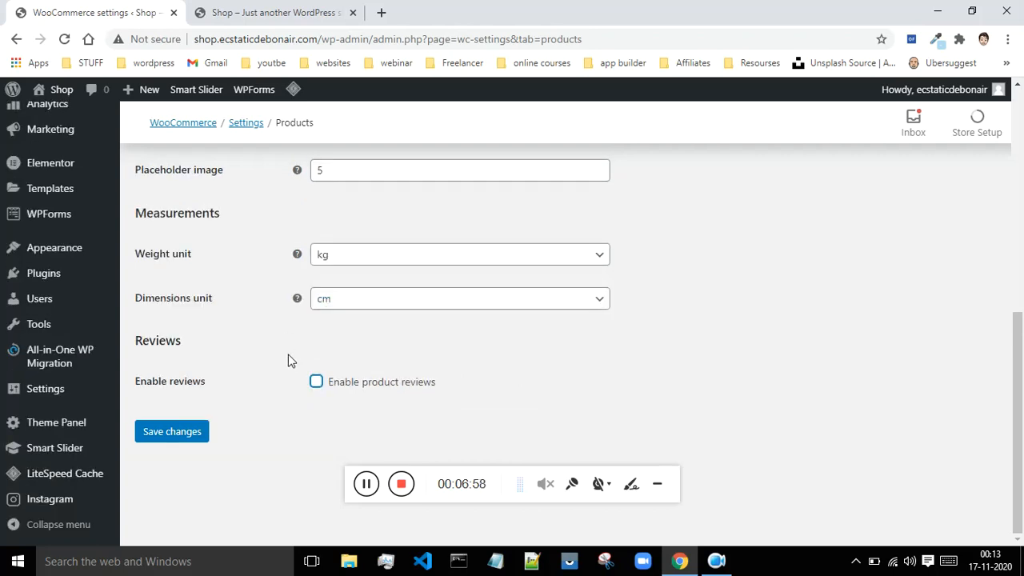
click(316, 381)
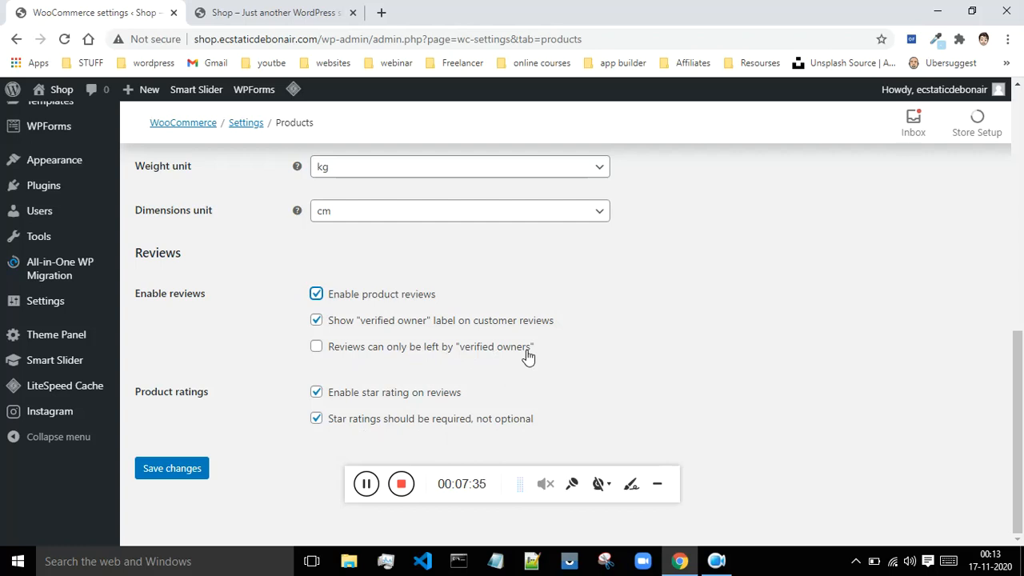
click(318, 352)
Step: Leave the product settings without saving and open the Shipping settings
scroll(243, 364, up, 5)
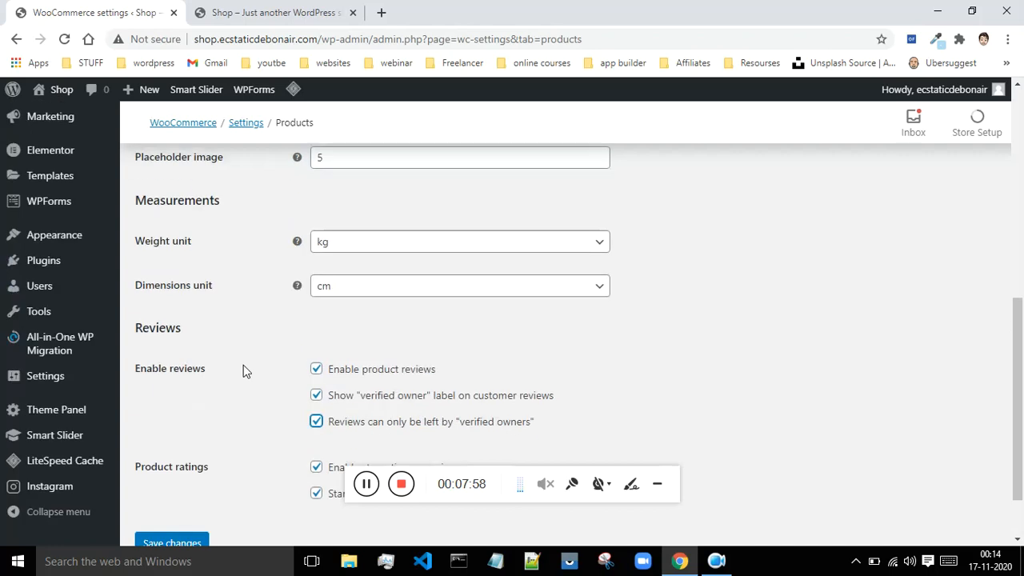
scroll(243, 364, up, 3)
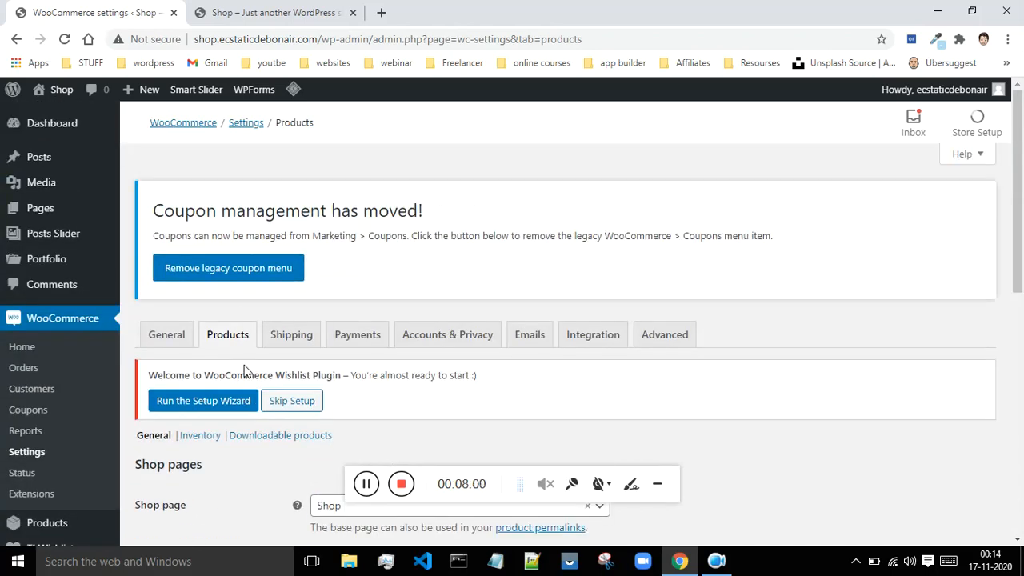
click(309, 338)
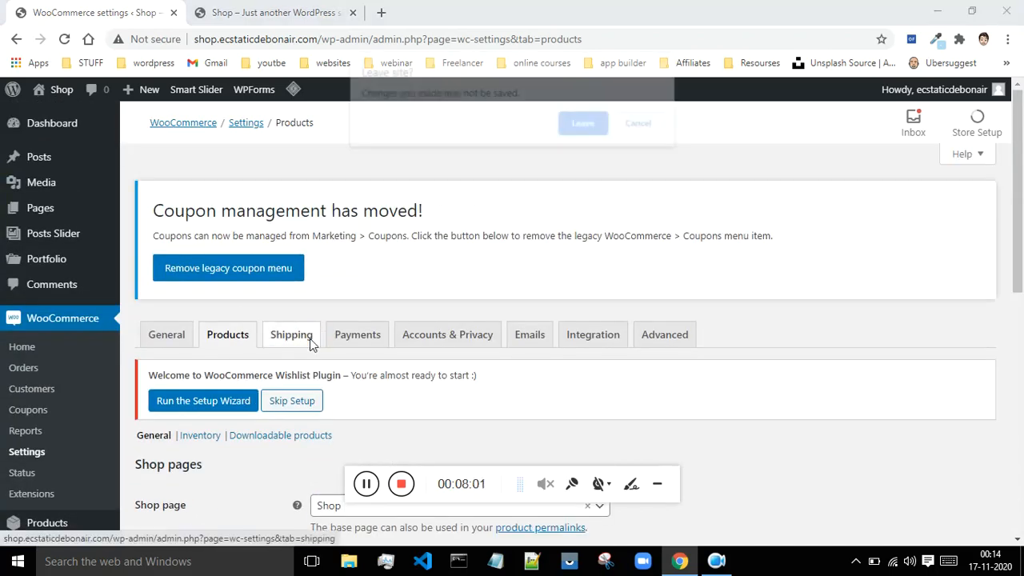
click(575, 124)
scroll(286, 208, down, 10)
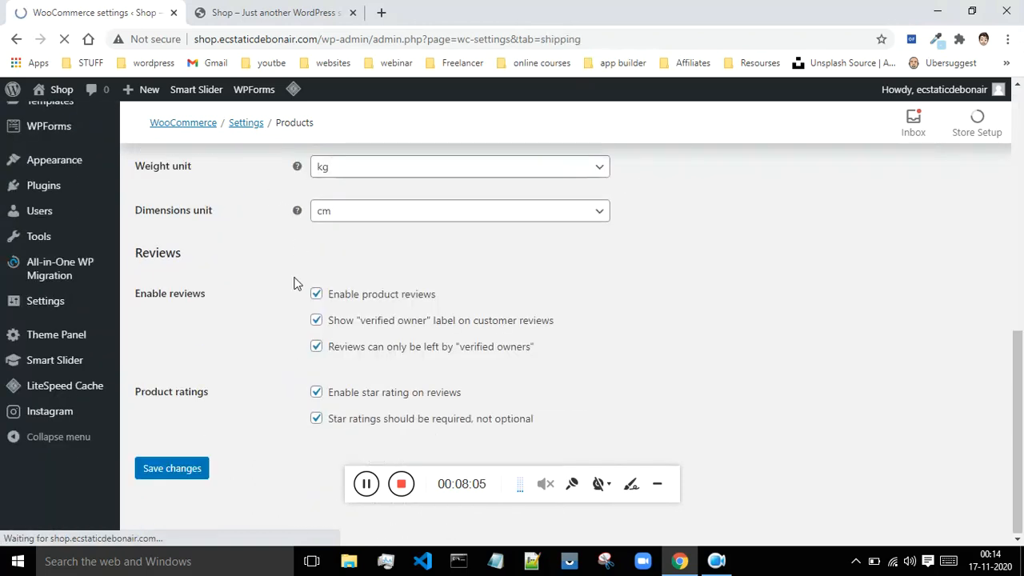
scroll(206, 464, down, 1)
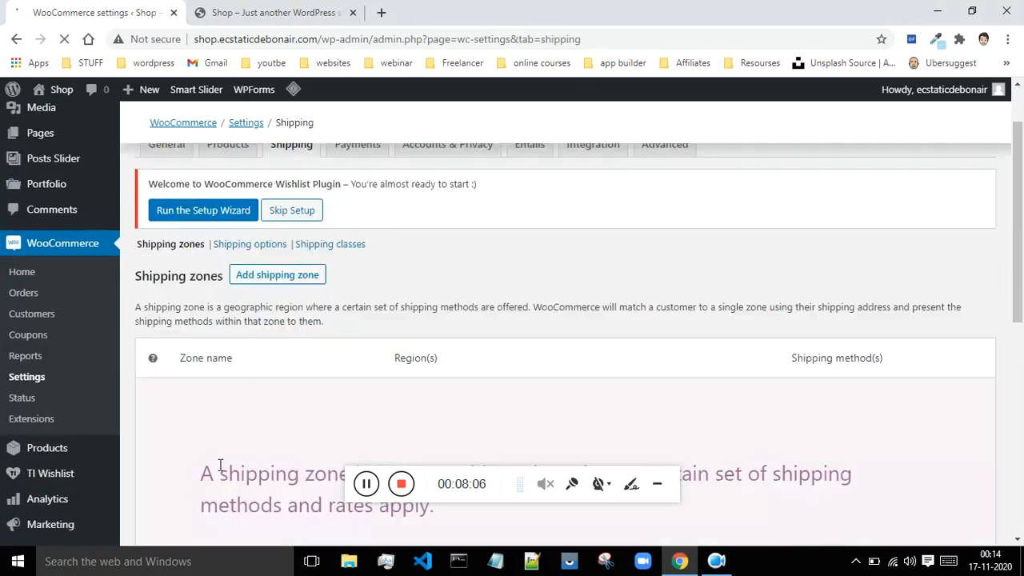
scroll(219, 463, up, 1)
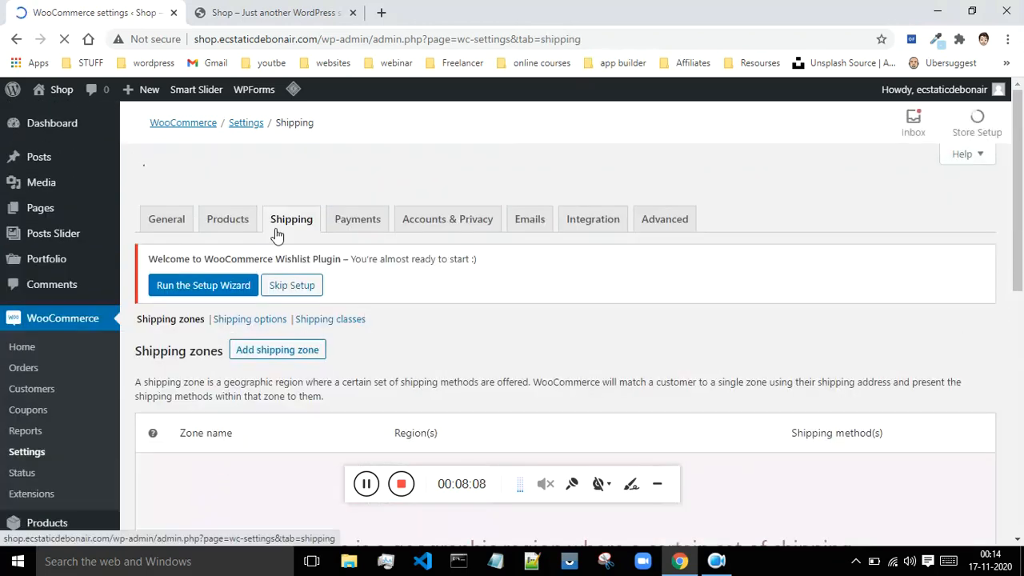
Step: Read the shipping zones explanation and start adding a new shipping zone
scroll(296, 208, down, 2)
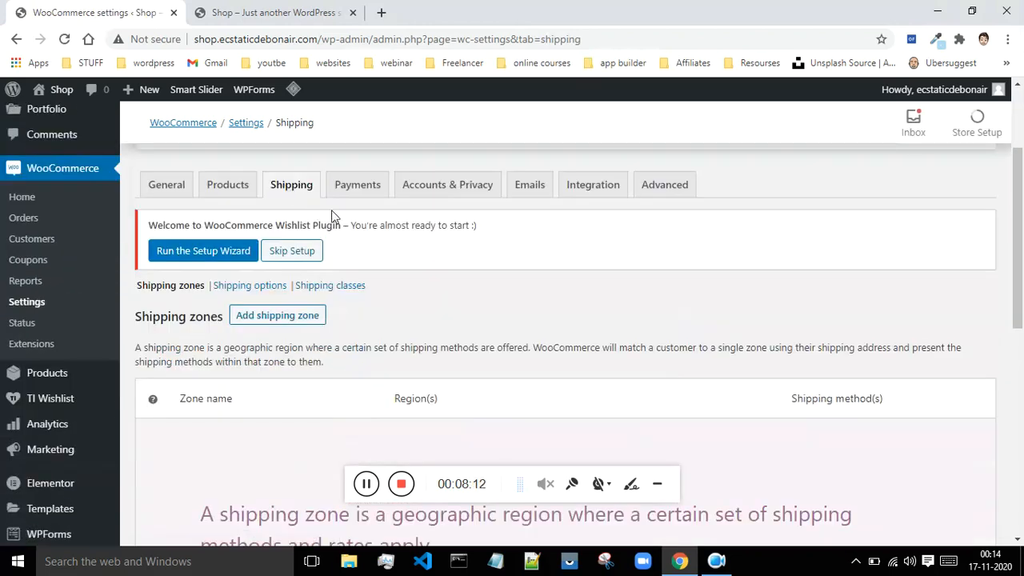
scroll(572, 320, down, 4)
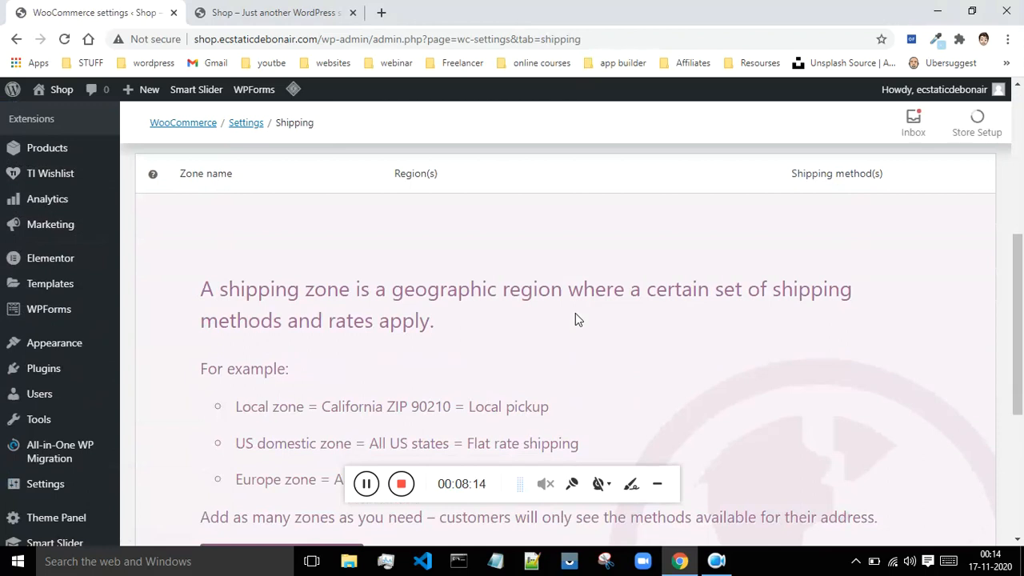
scroll(576, 320, down, 2)
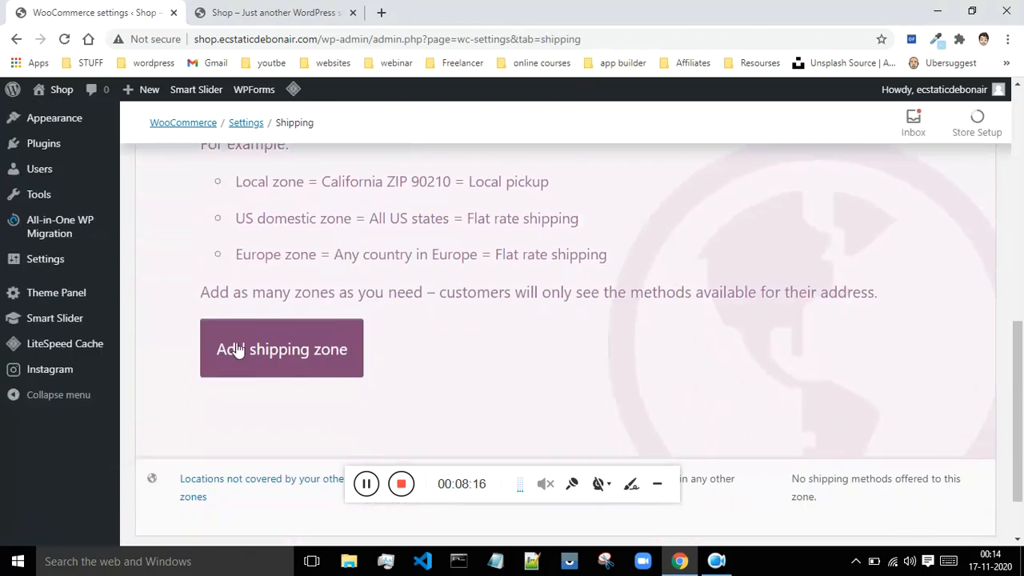
scroll(235, 347, down, 1)
click(302, 290)
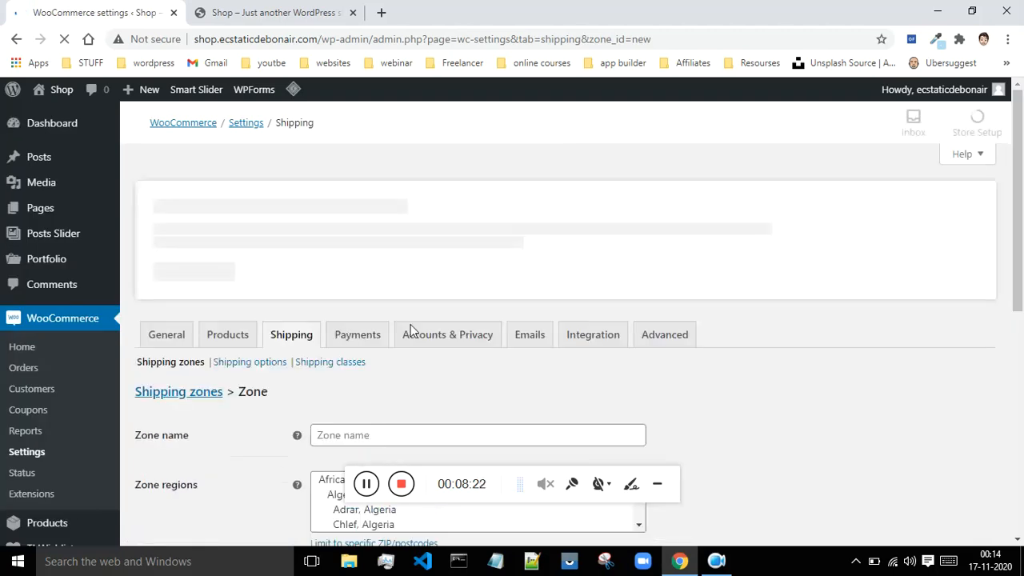
Step: Name the new shipping zone "India"
scroll(446, 326, down, 2)
scroll(654, 333, down, 1)
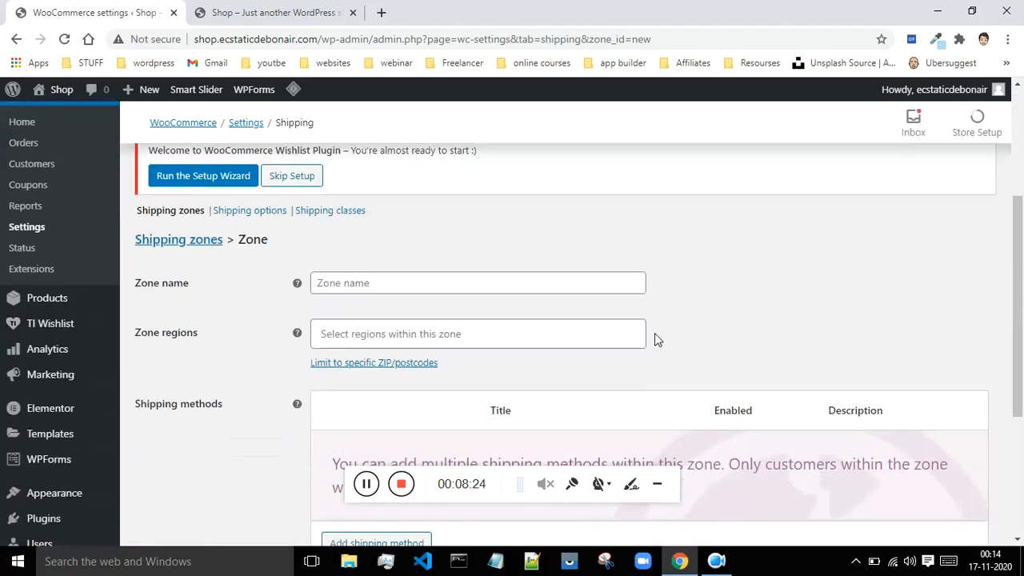
click(348, 283)
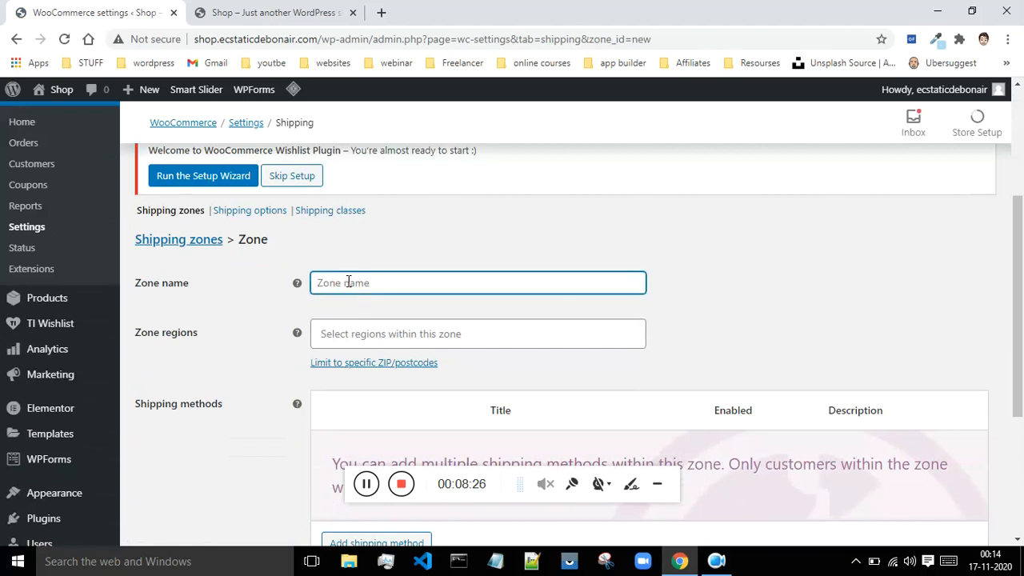
text(India)
Step: Find "goa" among the zone regions and add "Goa, India" to the shipping zone
scroll(206, 278, down, 1)
click(366, 265)
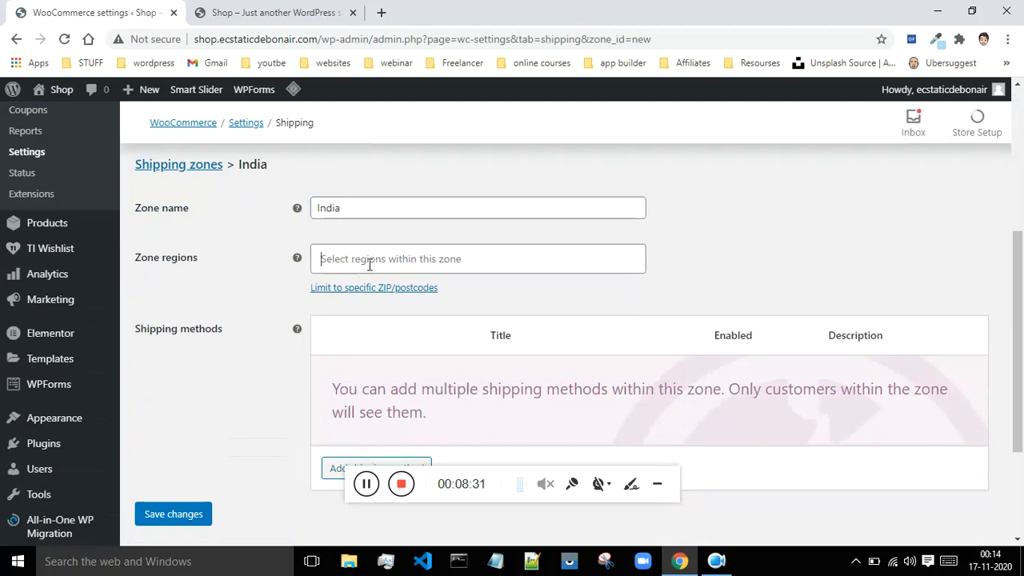
click(369, 265)
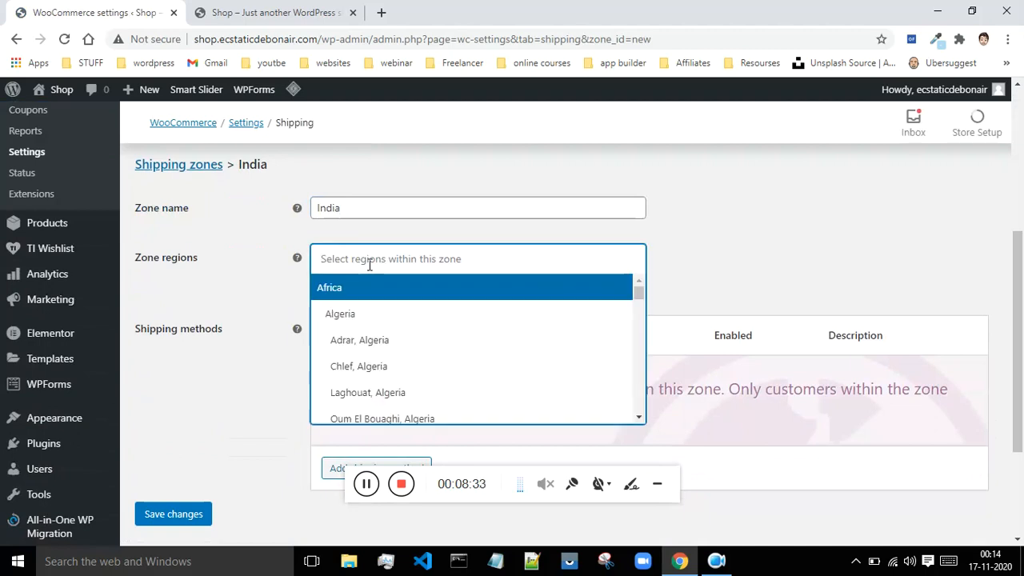
text(goa)
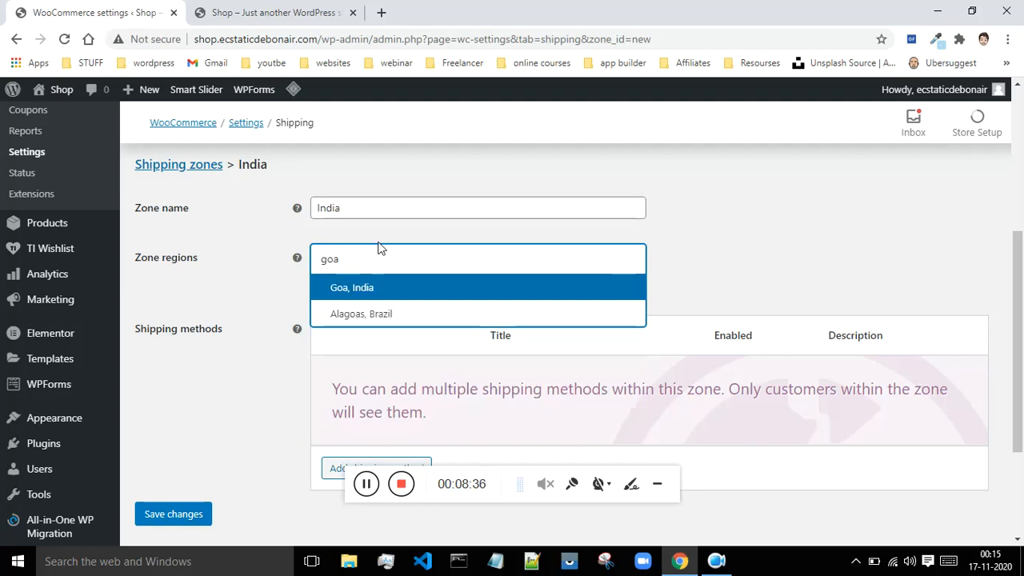
click(360, 291)
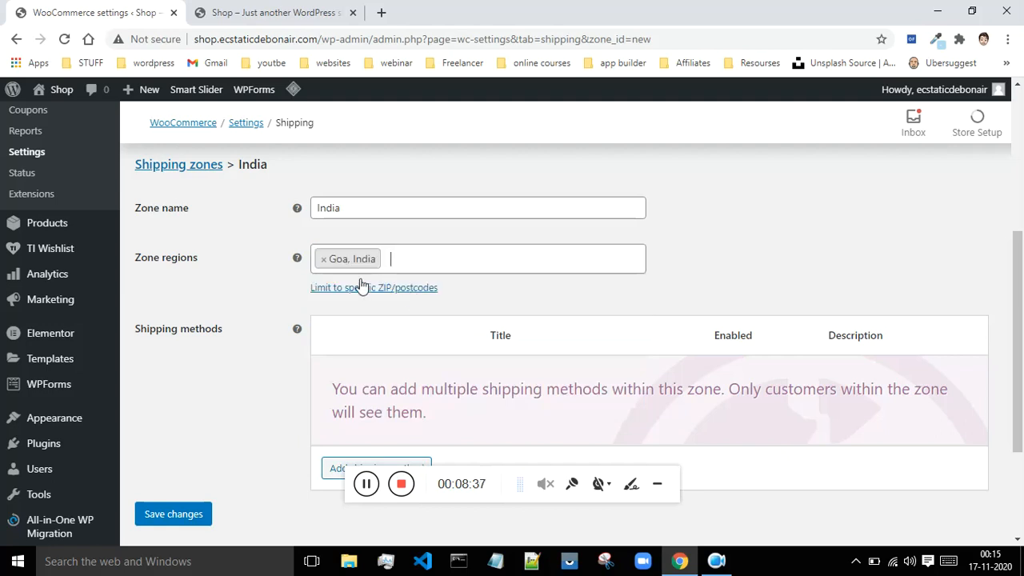
Step: Try to add a second zone region by searching for "panjab"
click(414, 263)
text(panjab)
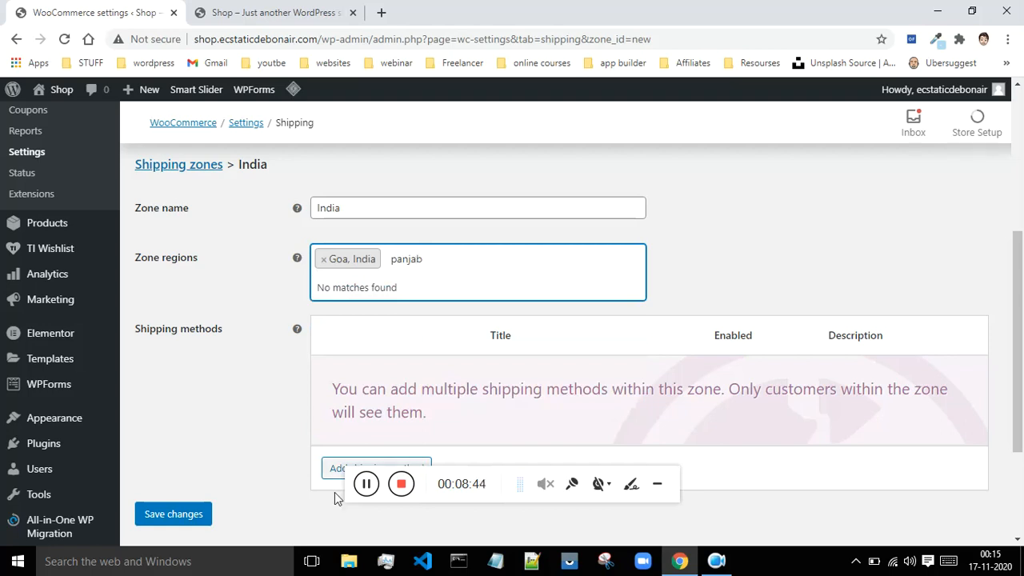
click(367, 485)
click(432, 261)
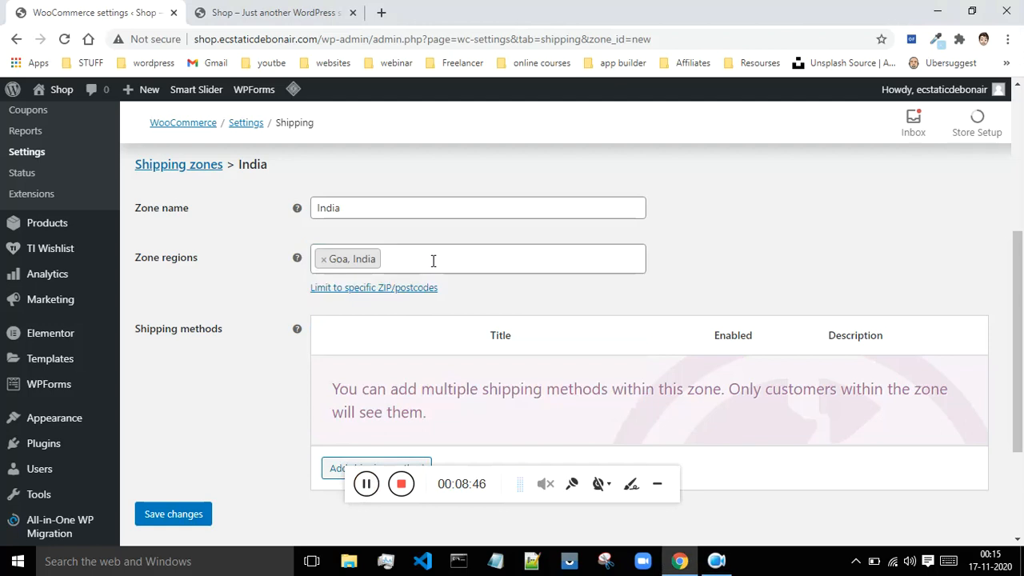
Step: Find "delhi" among the zone regions and add "Delhi, India" to the shipping zone
click(418, 260)
click(419, 260)
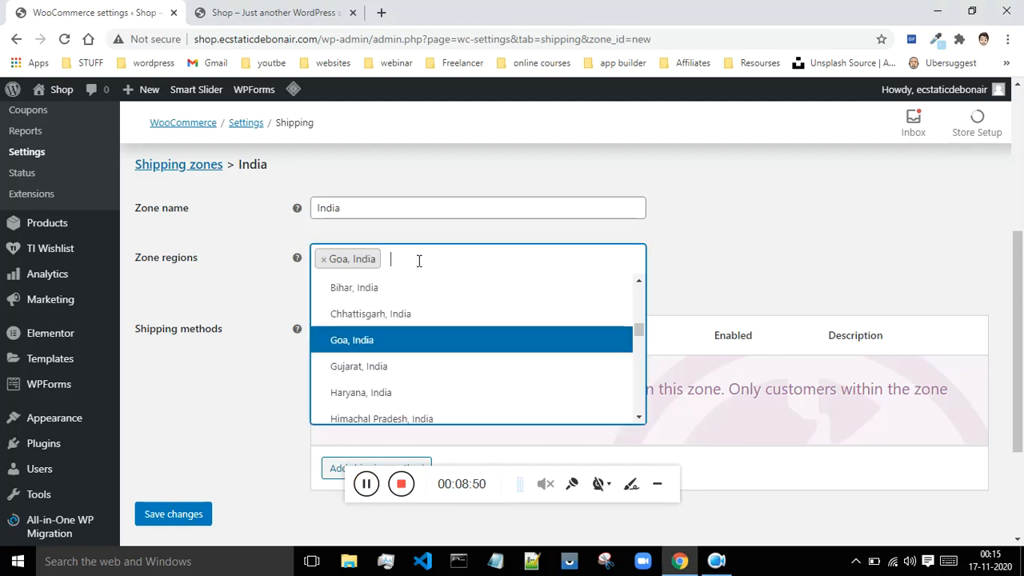
text(delhi)
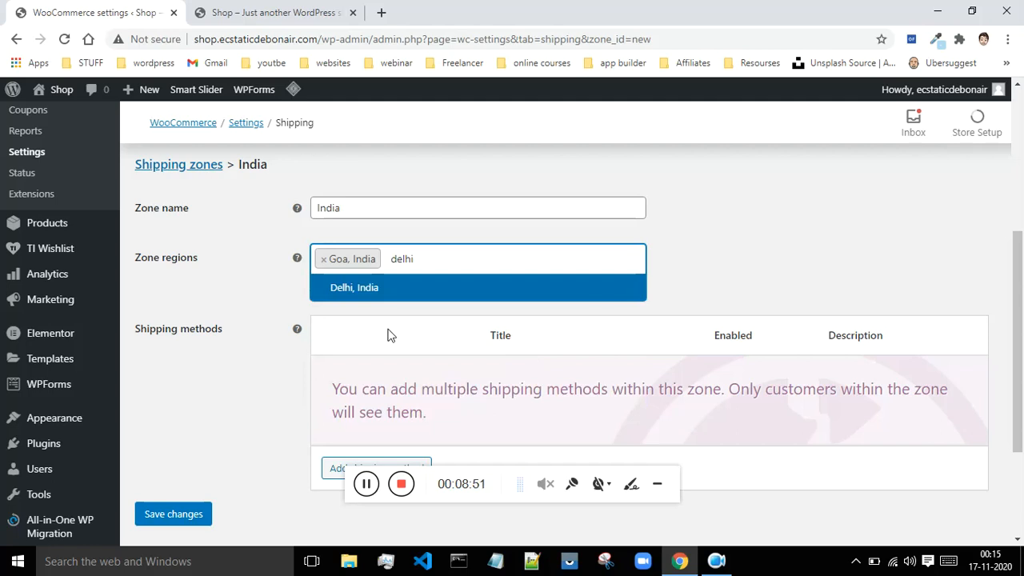
click(373, 289)
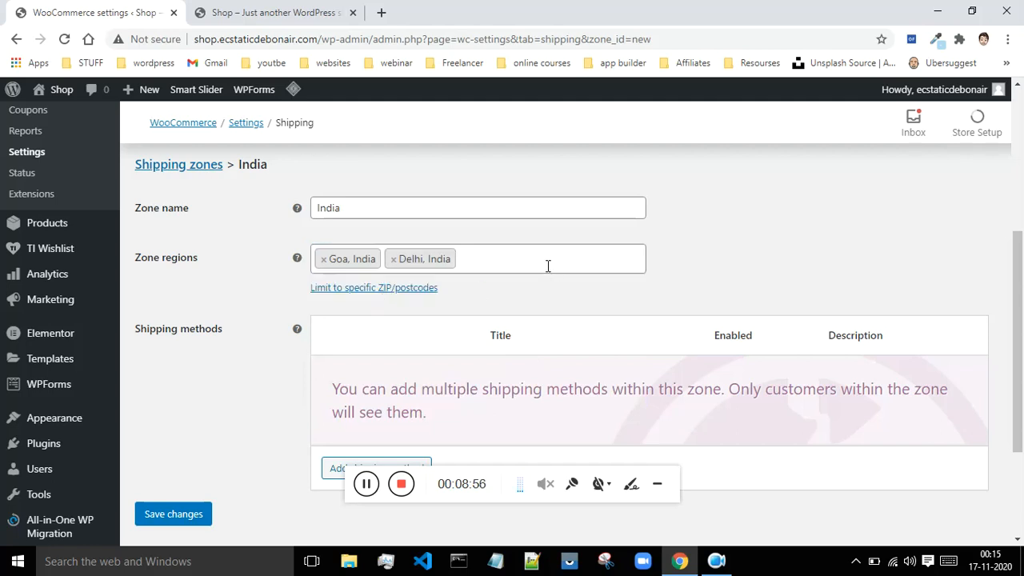
Step: Search the zone regions for "india" and look through the matching regions without adding one
click(500, 261)
text(india)
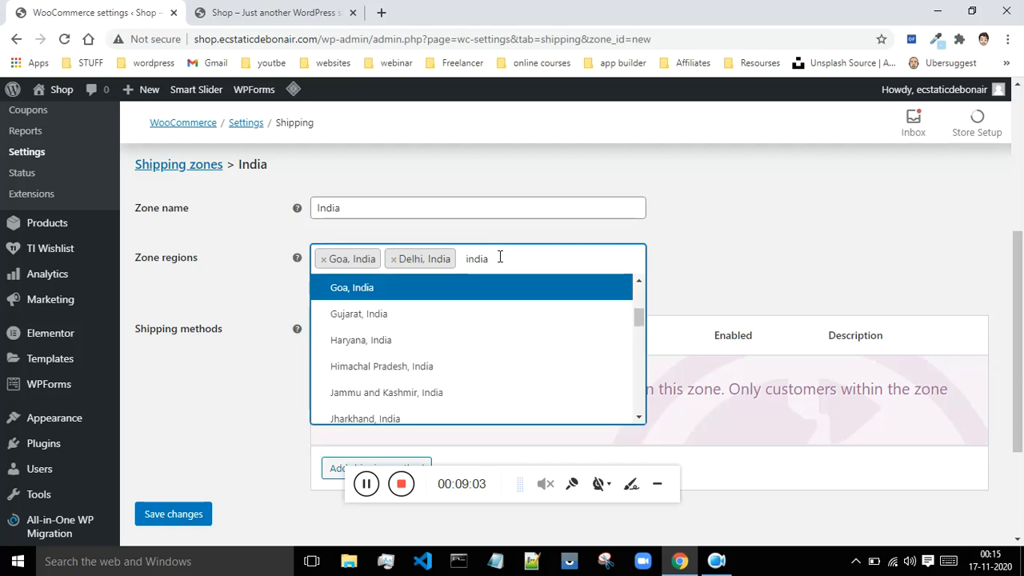
scroll(493, 360, down, 5)
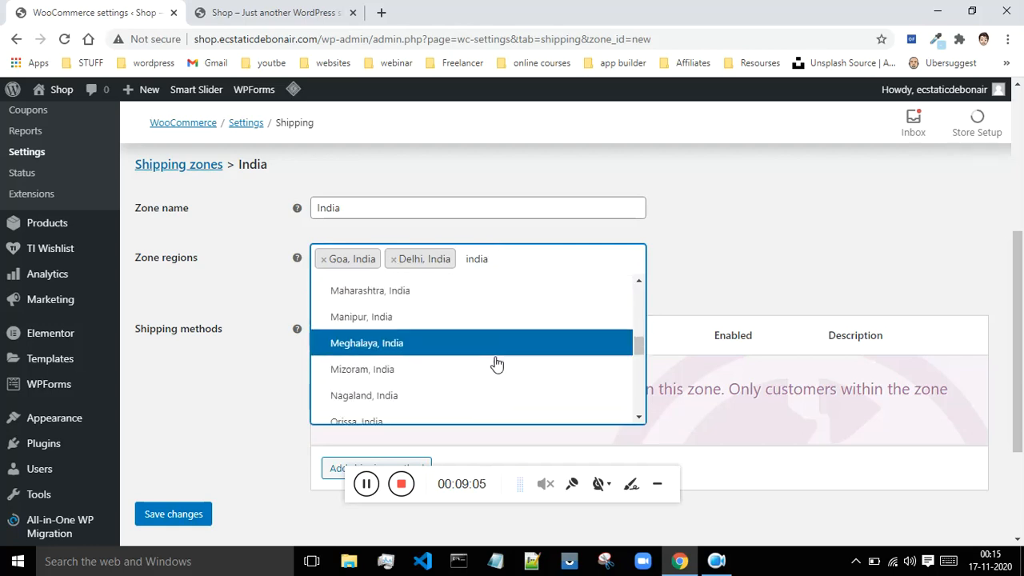
scroll(444, 384, down, 5)
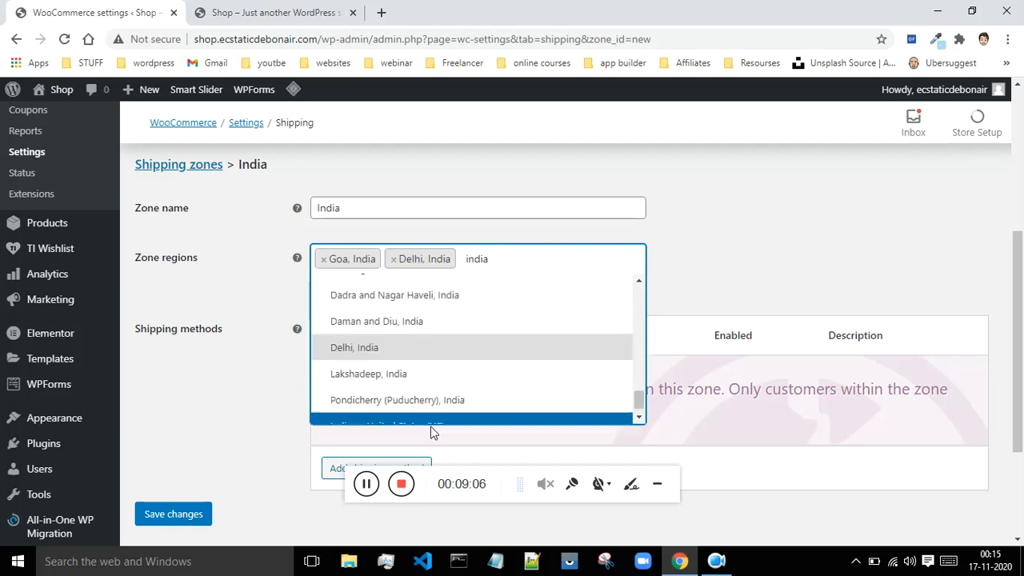
scroll(447, 373, up, 10)
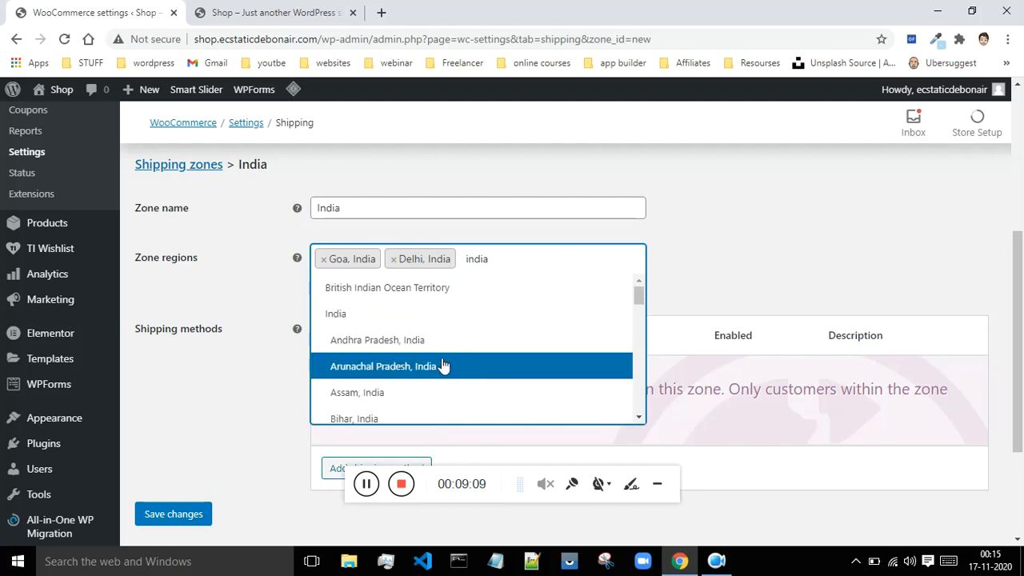
click(278, 284)
Step: Add "Free shipping" as a shipping method for the India zone
scroll(272, 334, down, 2)
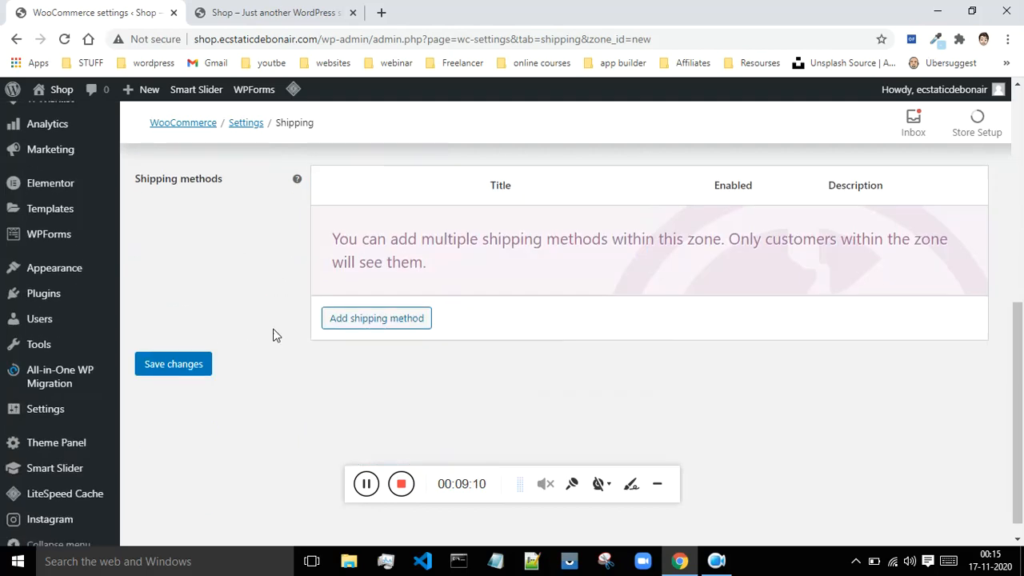
click(375, 324)
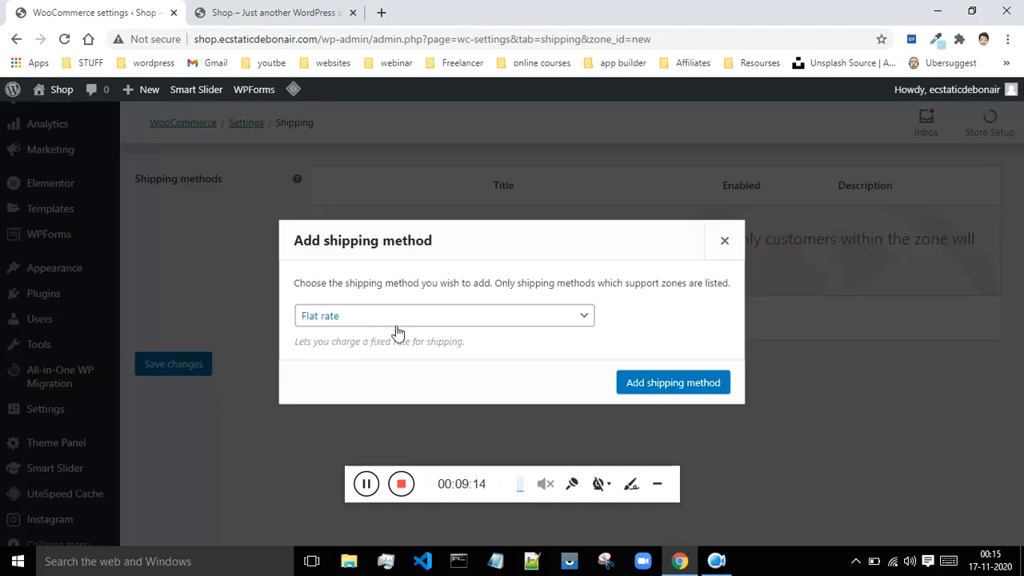
click(335, 322)
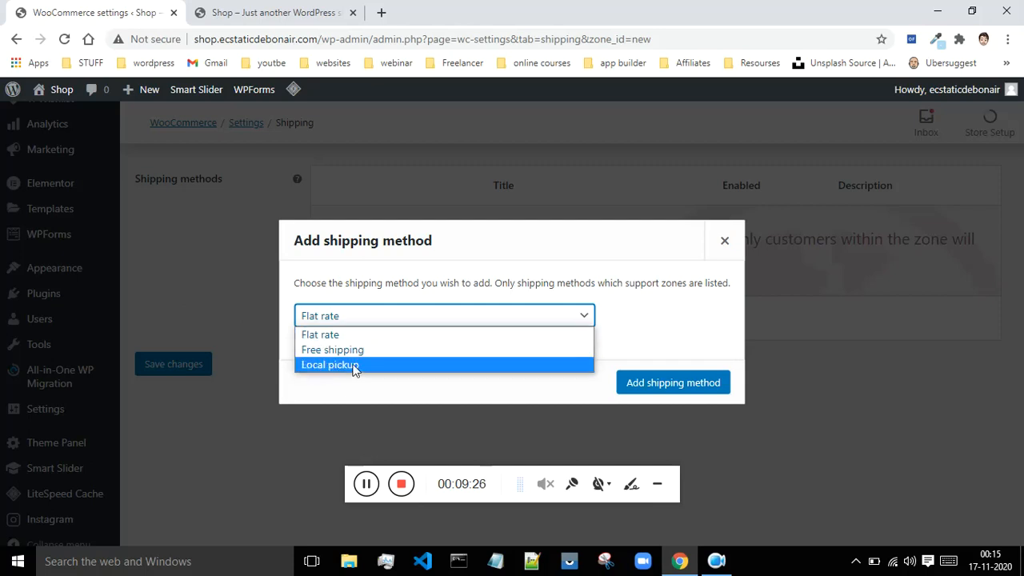
click(303, 352)
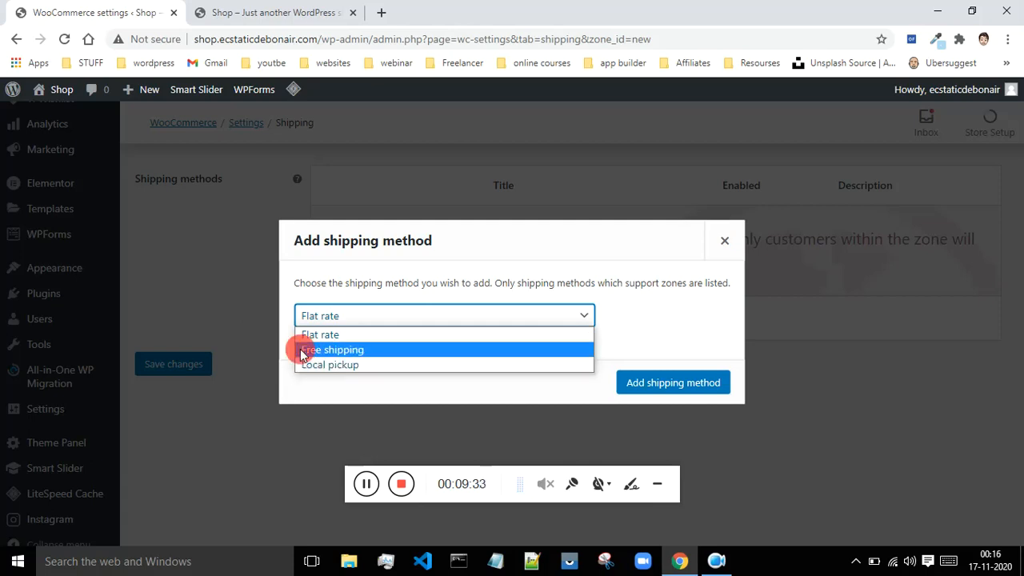
click(650, 387)
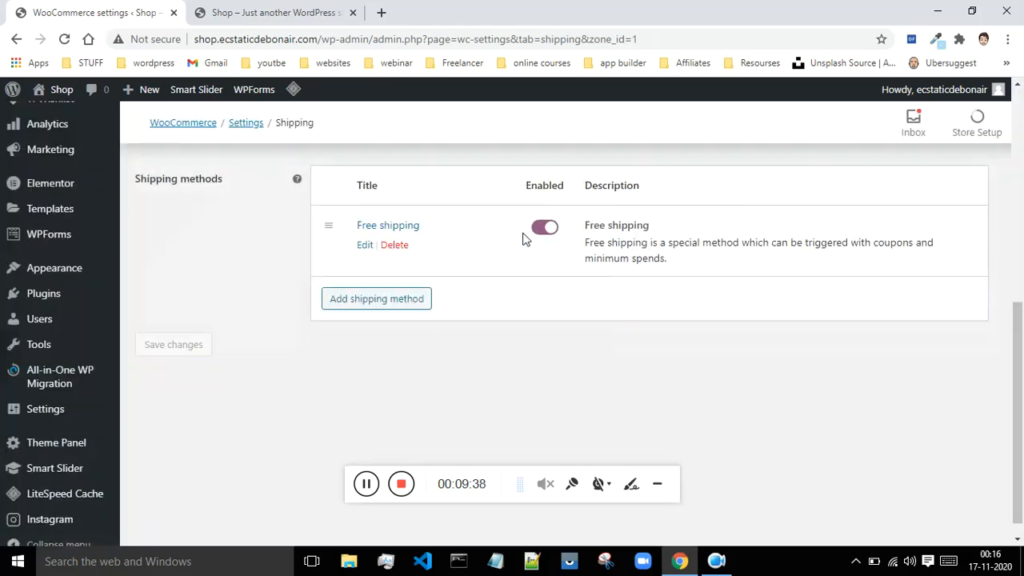
Step: Open the Free shipping method's settings, review its requirement options and choose "A valid free shipping coupon"
click(368, 249)
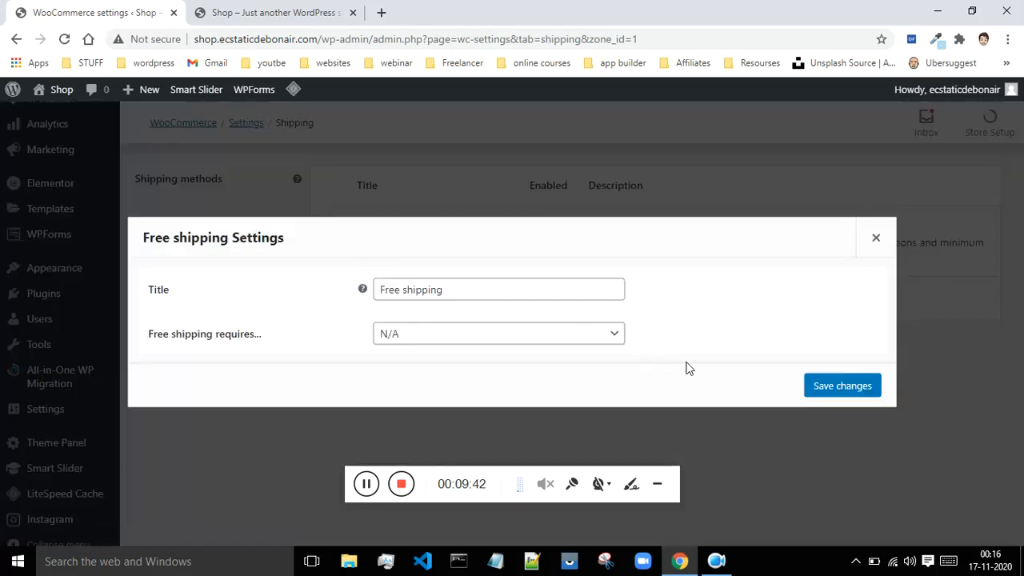
click(464, 335)
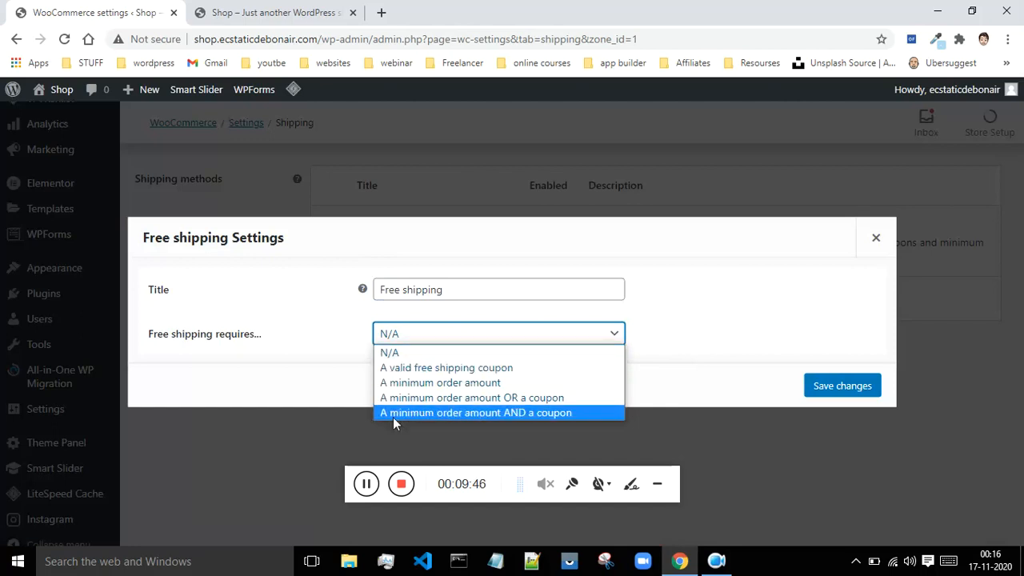
click(364, 497)
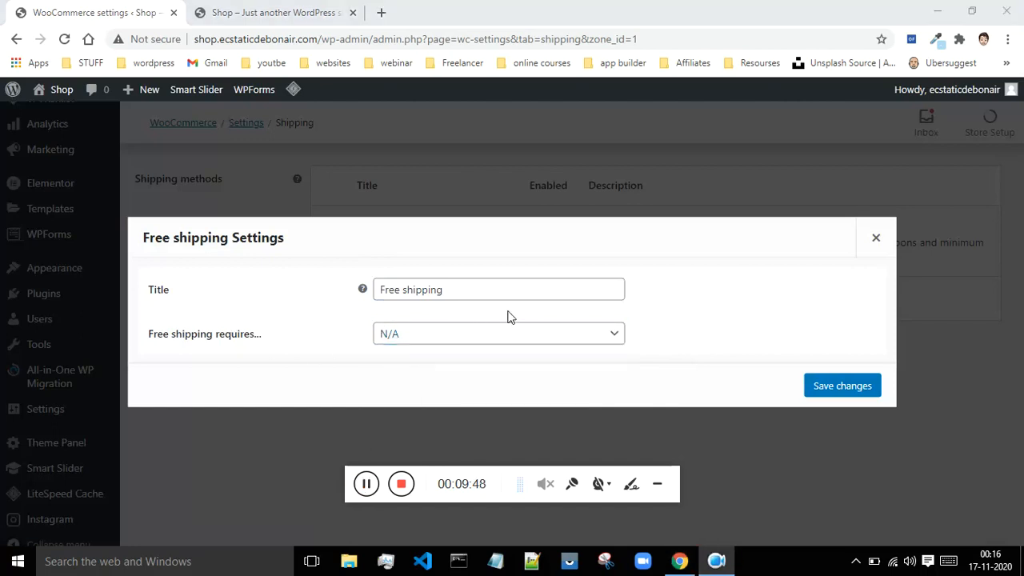
click(404, 340)
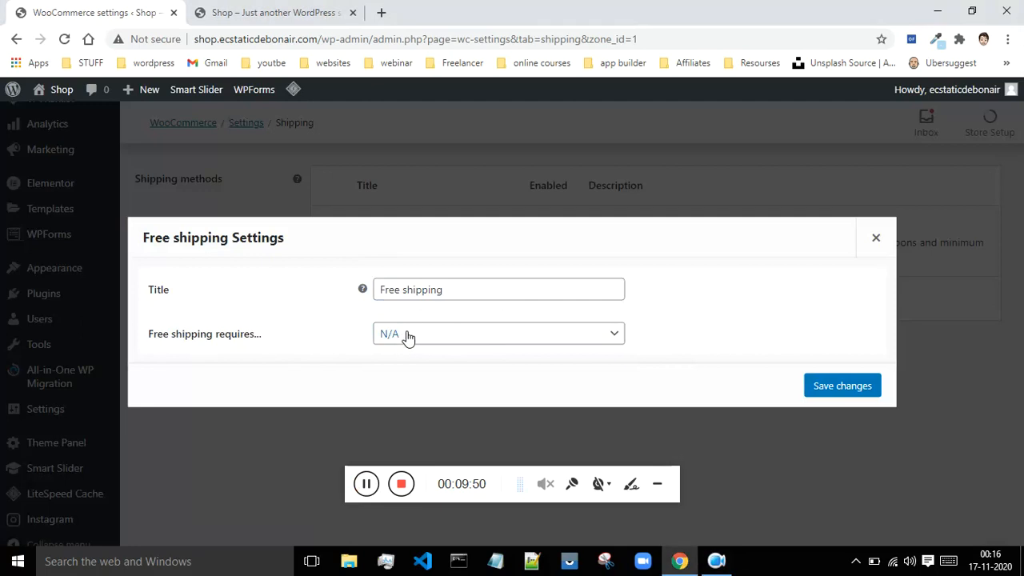
click(406, 338)
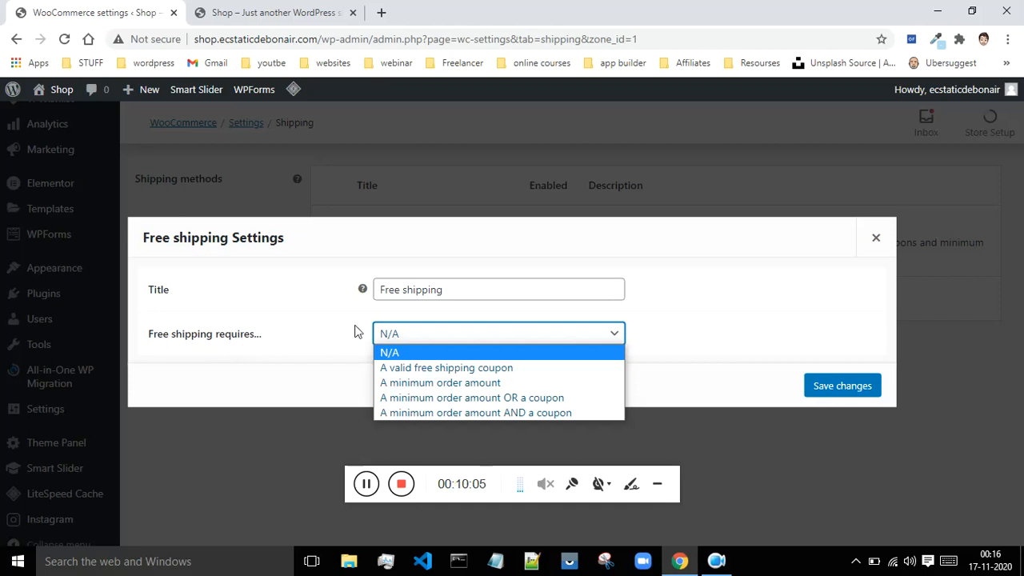
click(396, 356)
click(436, 345)
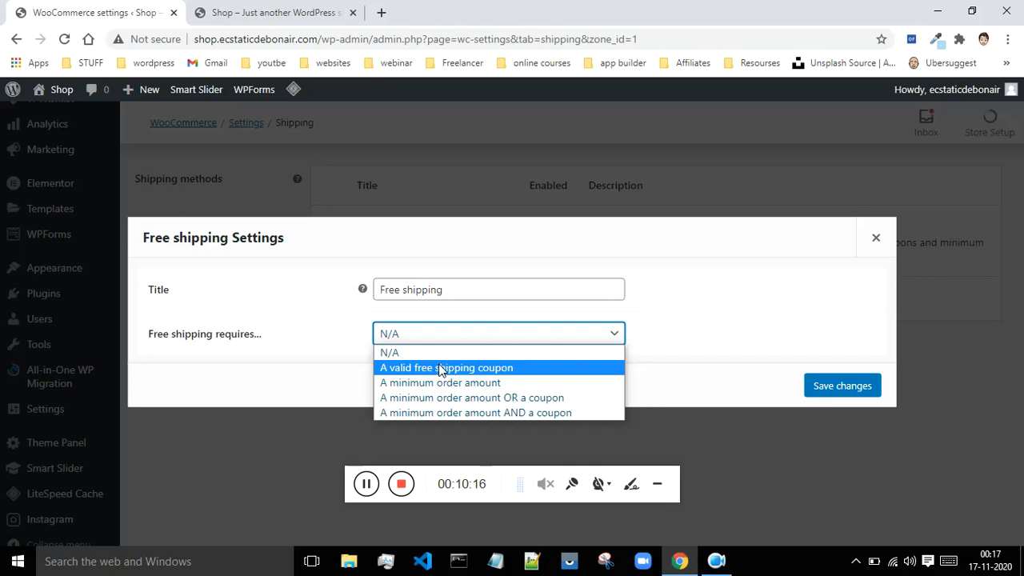
click(442, 369)
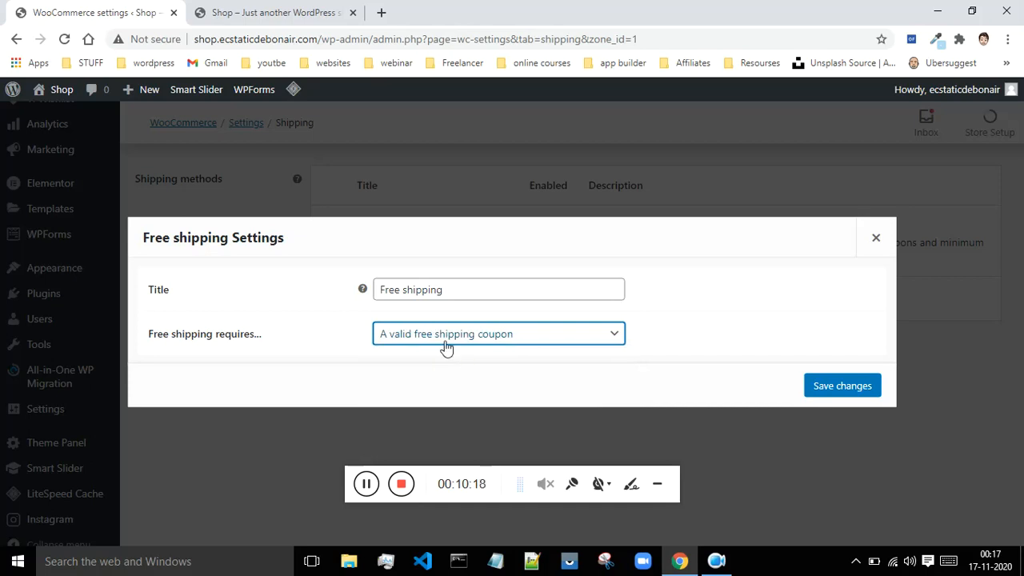
Step: Make free shipping require a minimum order amount of 500, with the minimum order rule applied before coupon discount
click(460, 344)
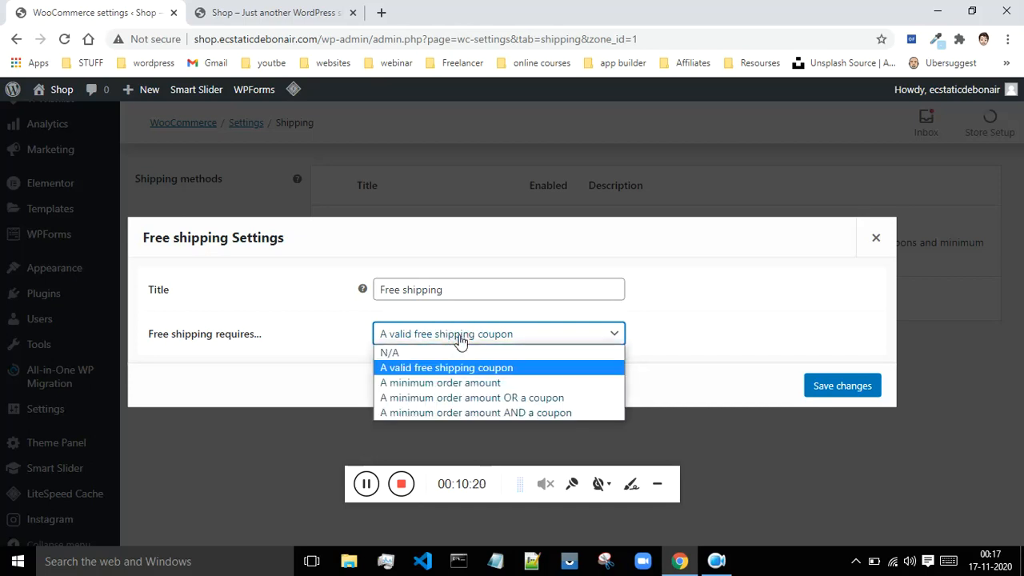
click(420, 385)
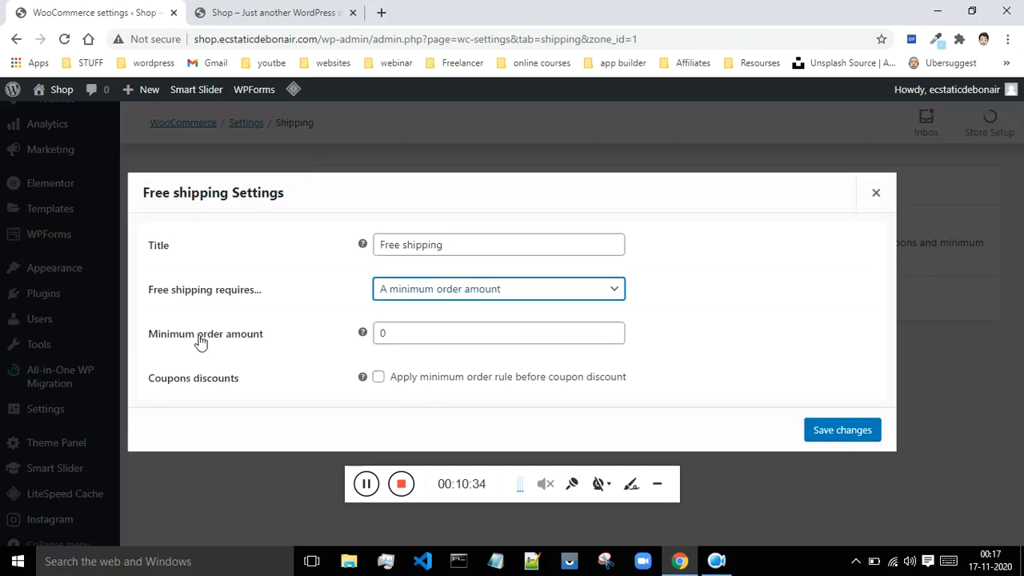
click(407, 334)
key(BackSpace)
text(500)
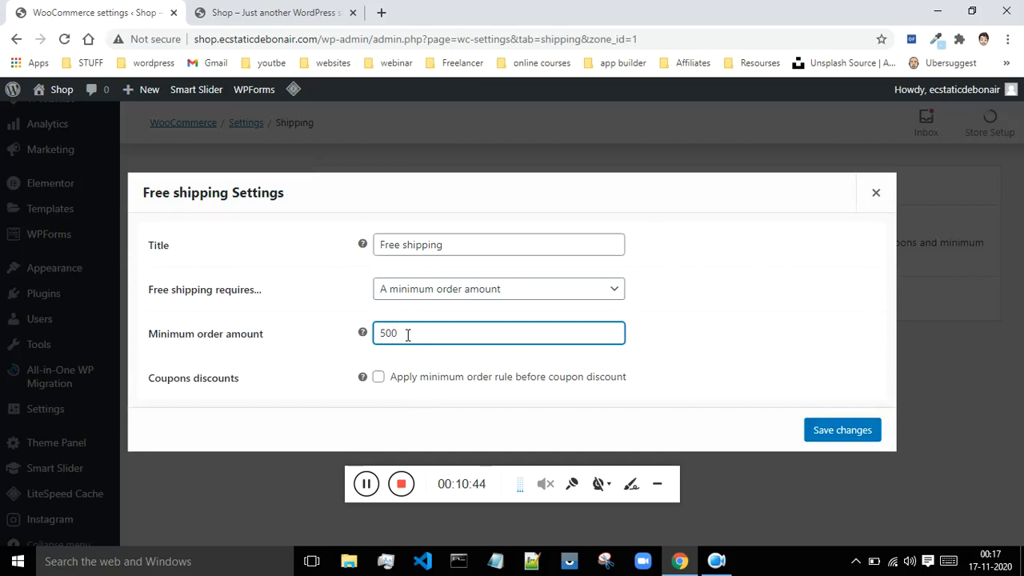
click(380, 379)
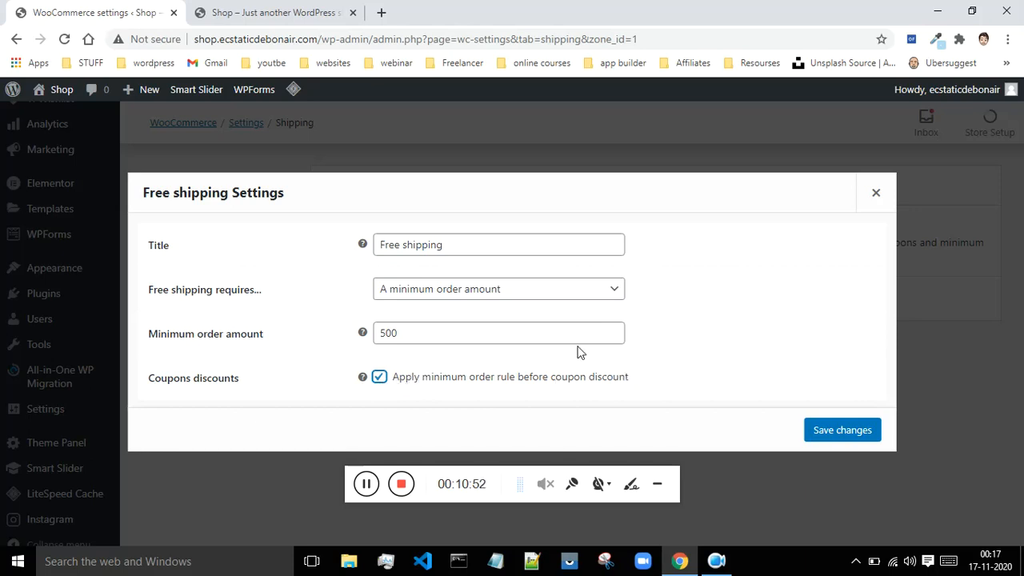
Step: Switch the free shipping requirement to "A minimum order amount OR a coupon" and finally to "A minimum order amount AND a coupon"
click(484, 291)
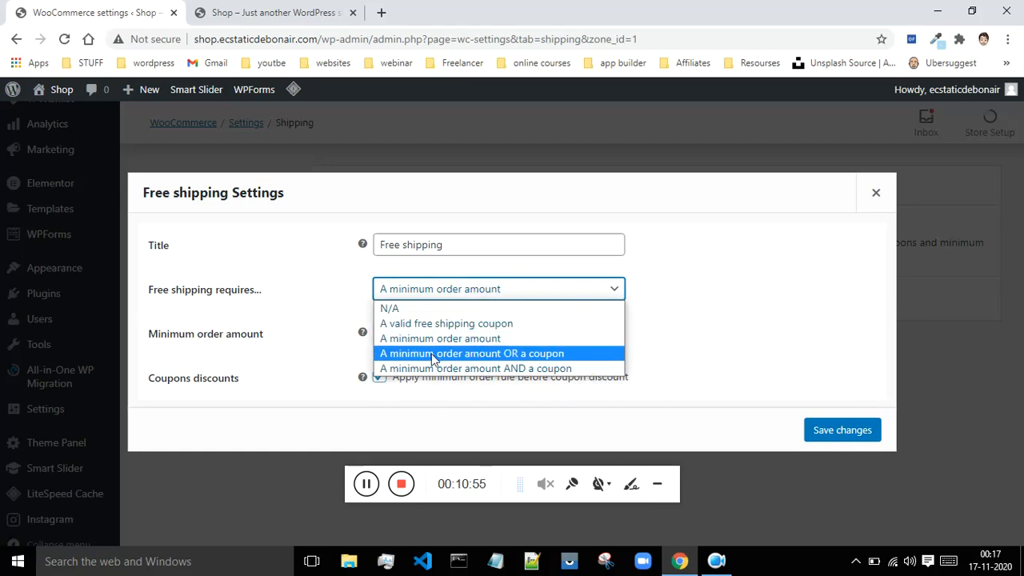
click(535, 357)
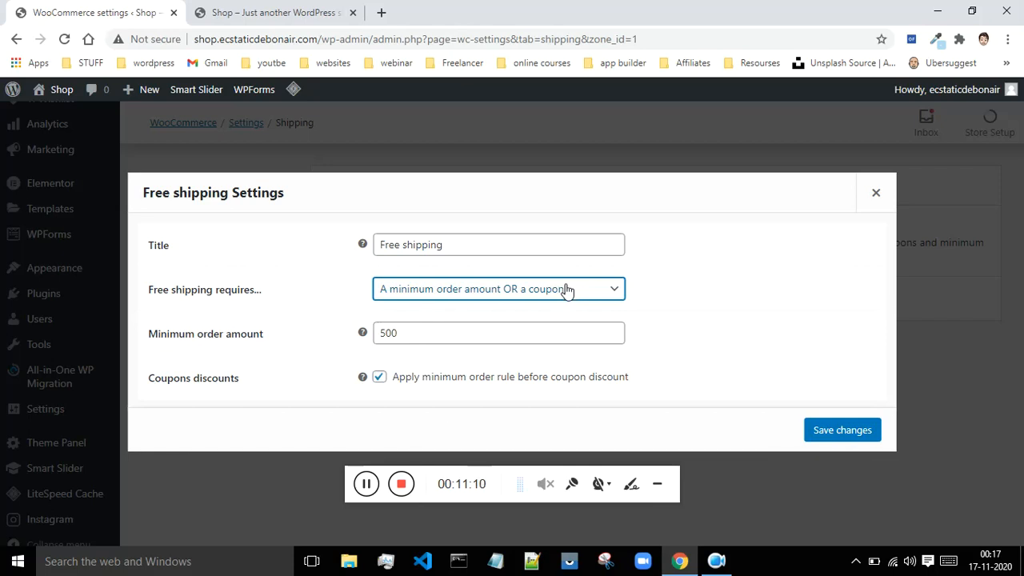
click(498, 290)
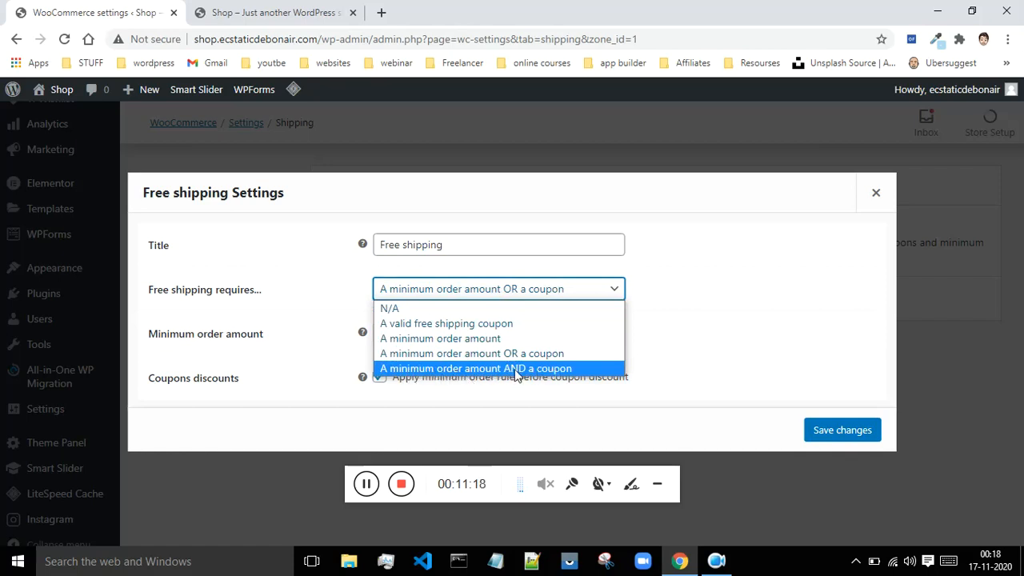
click(392, 369)
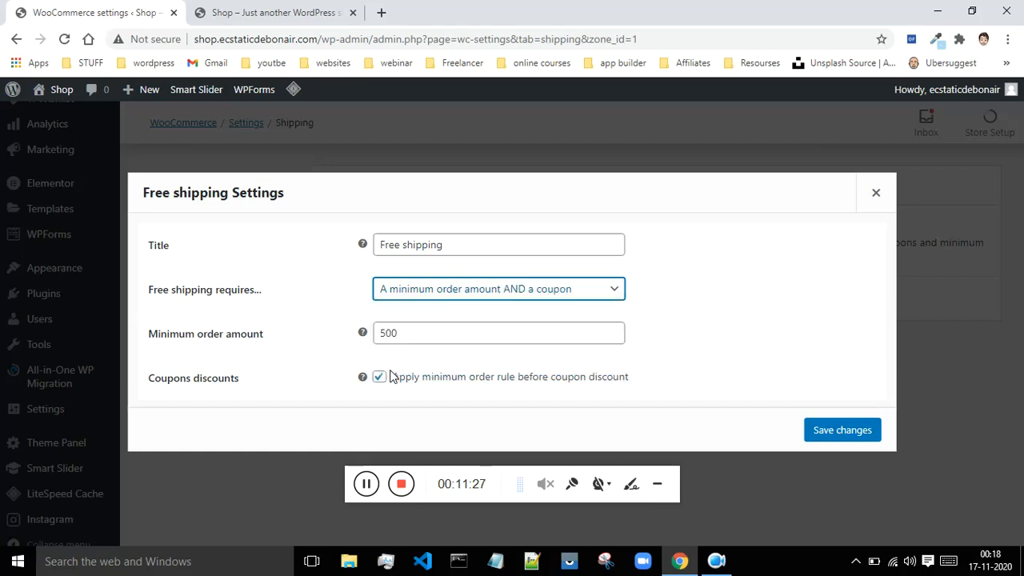
Step: Set the free shipping requirement to "A minimum order amount OR a coupon" and save the method's settings
click(547, 294)
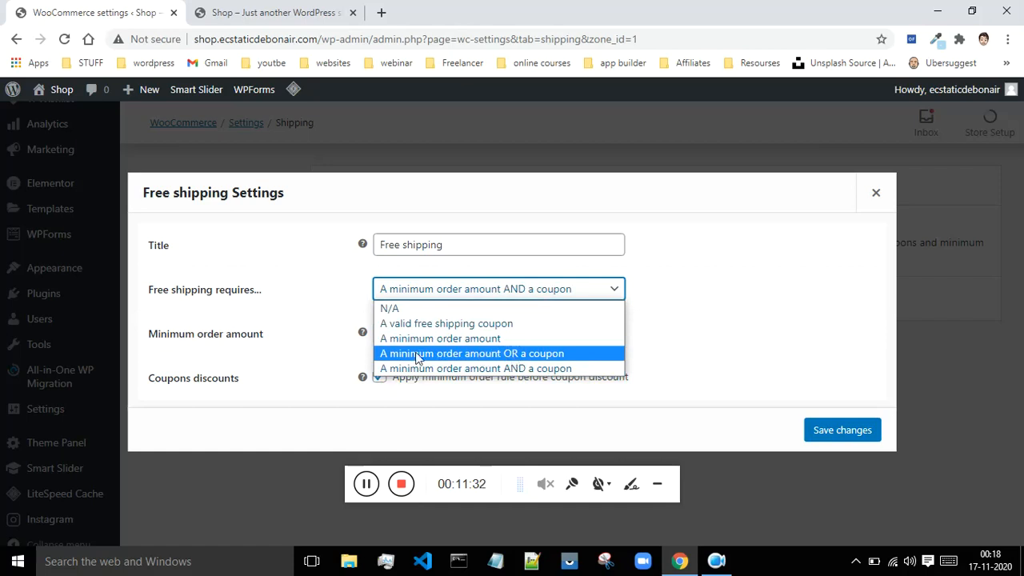
click(557, 355)
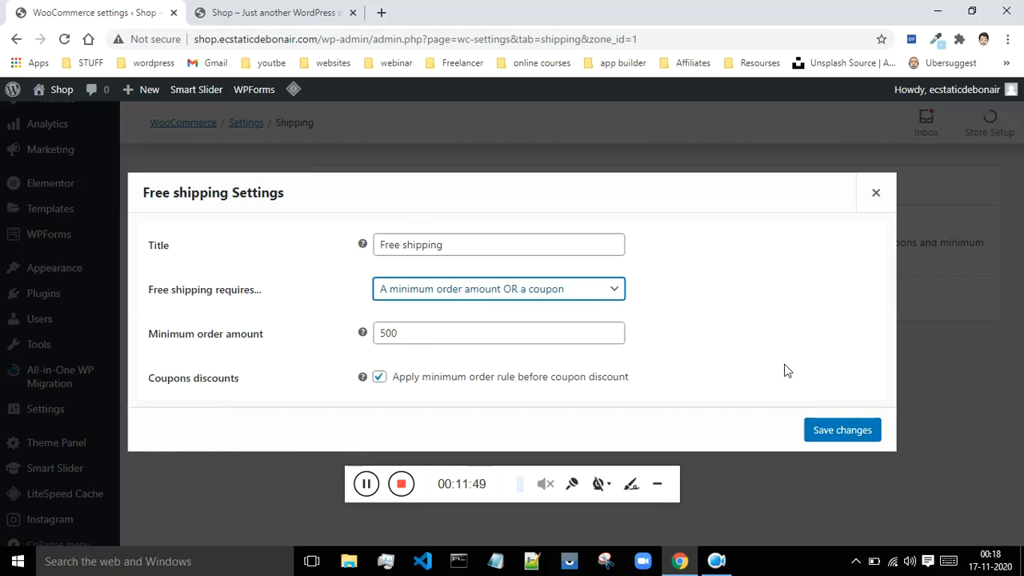
click(843, 435)
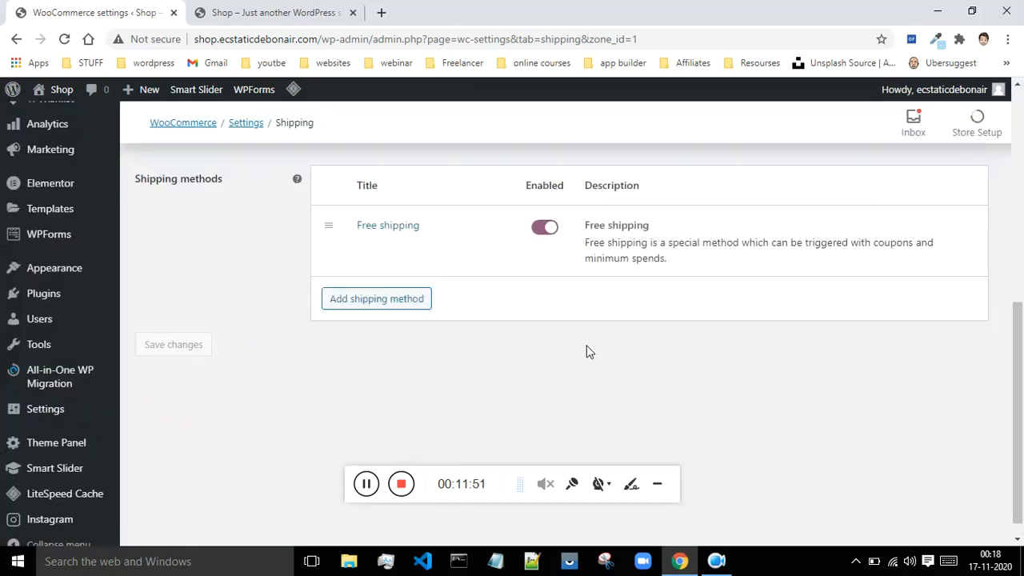
click(365, 483)
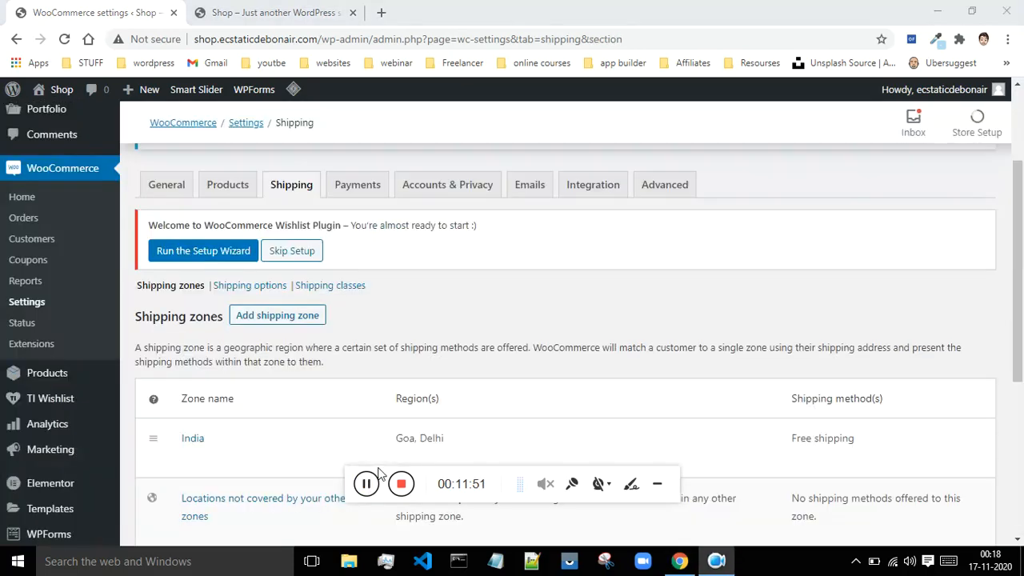
Step: Add a shipping class named "GST" and save it, including reopening the class for editing and saving it again
click(350, 290)
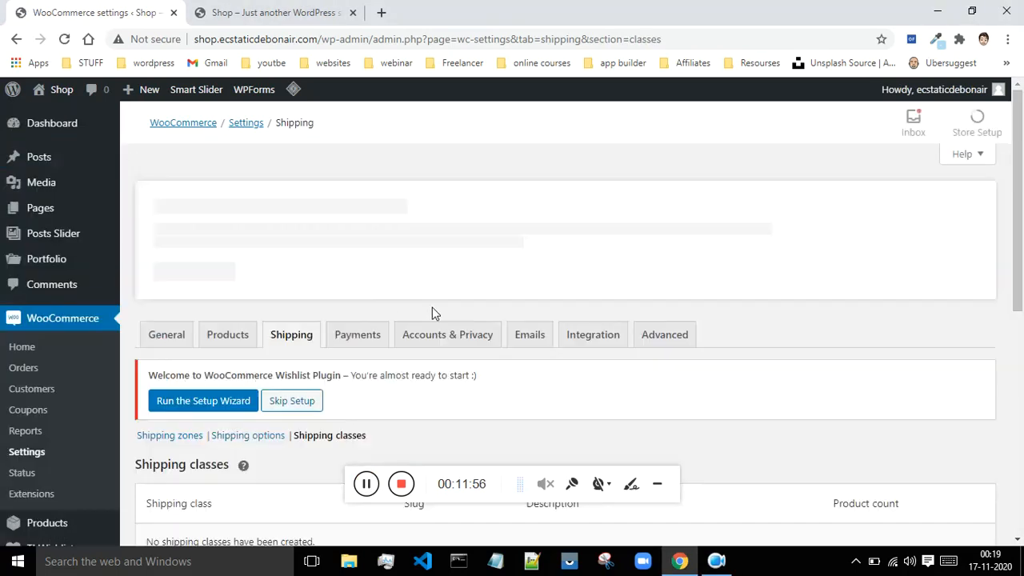
scroll(432, 307, down, 2)
scroll(448, 315, down, 2)
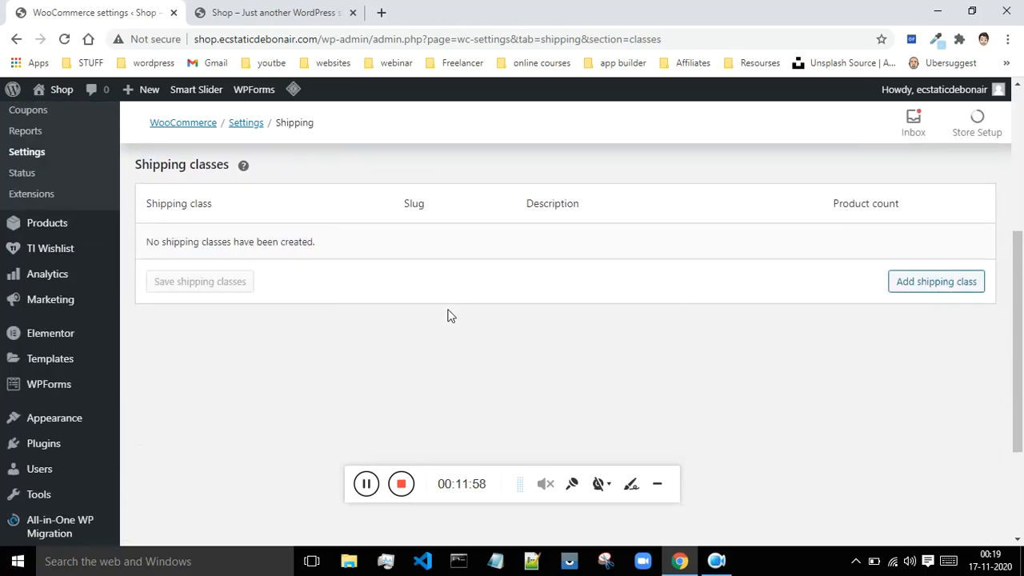
click(938, 288)
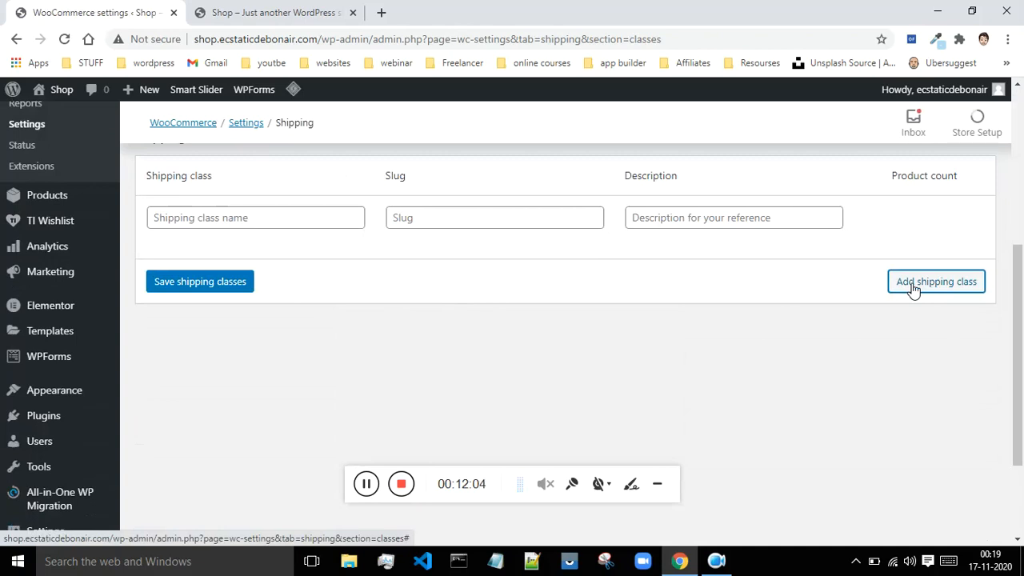
click(210, 220)
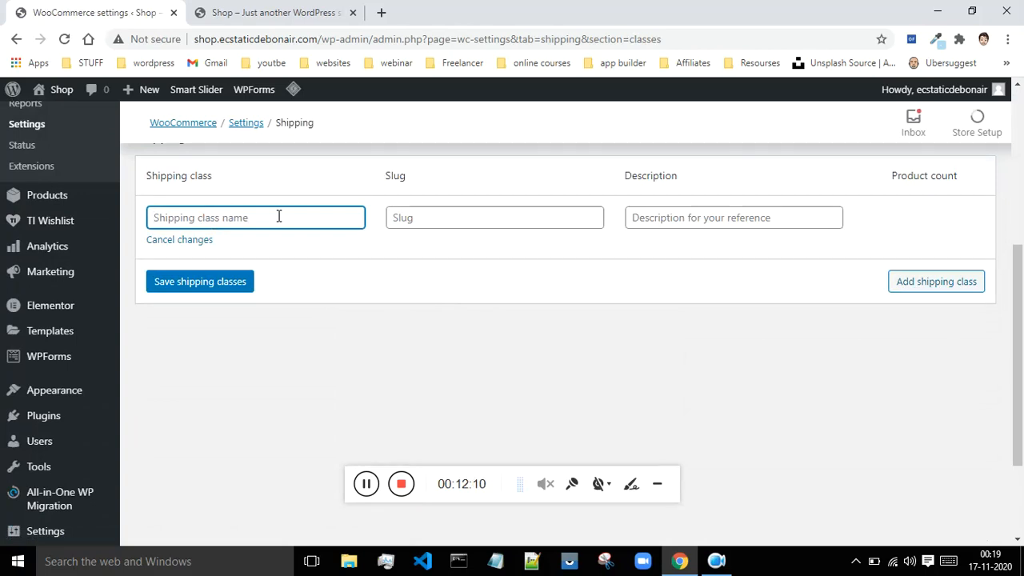
text(GST)
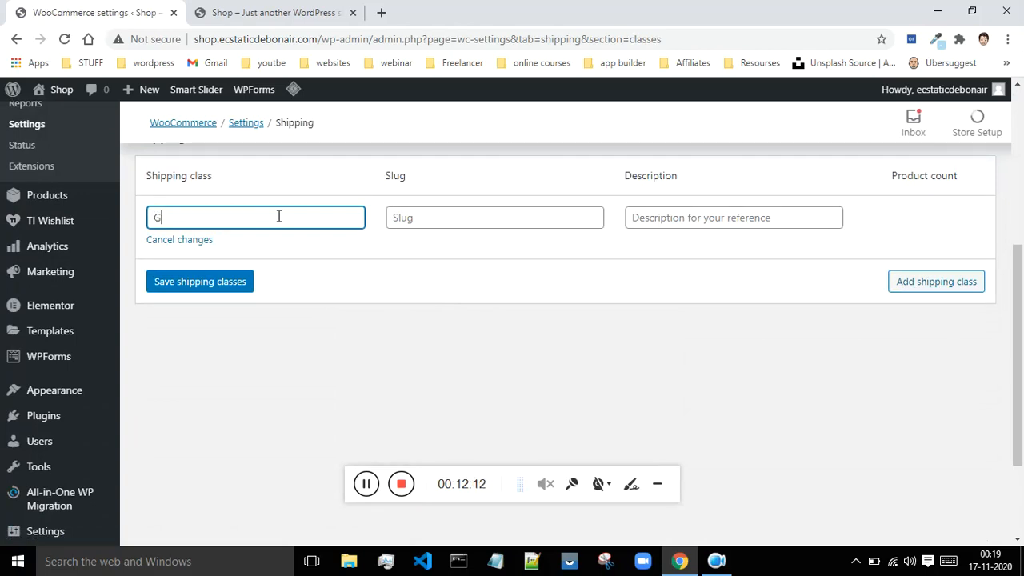
click(223, 282)
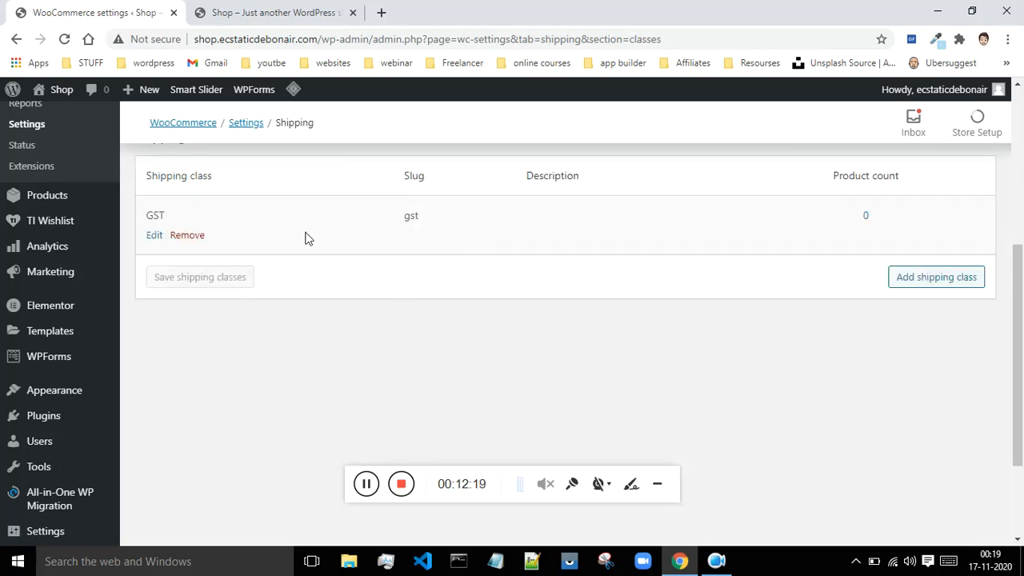
click(155, 238)
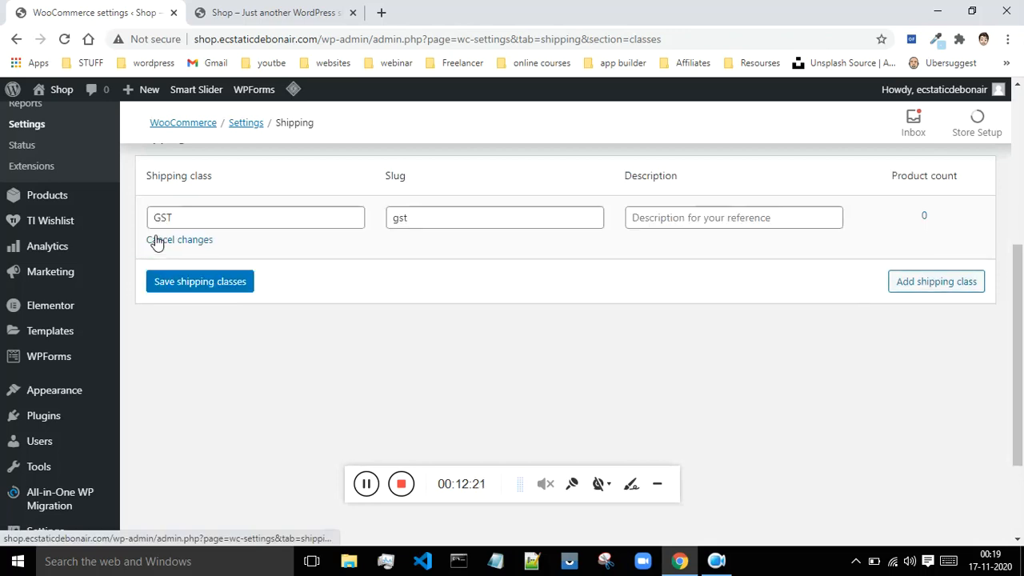
click(238, 283)
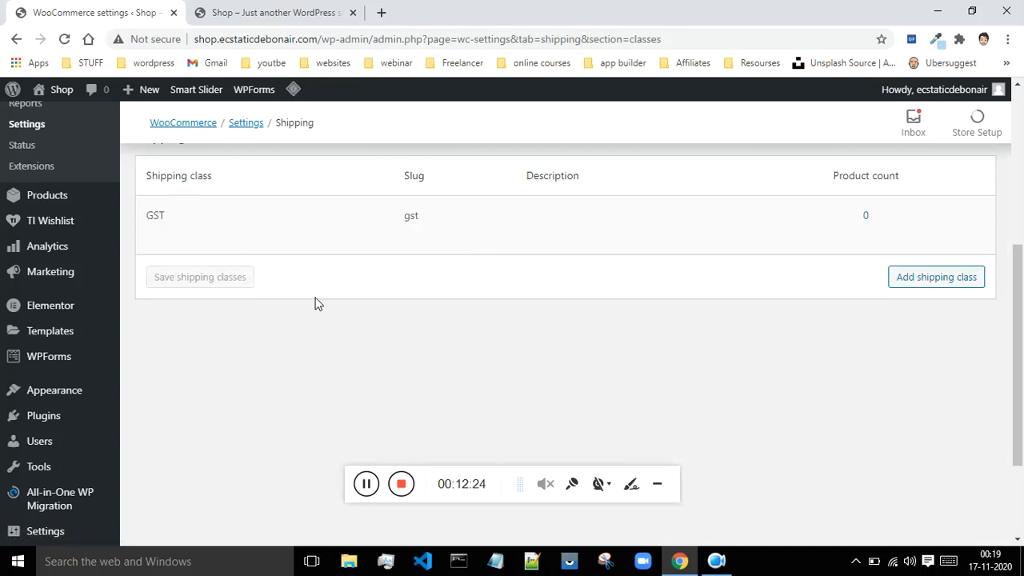
Step: Return to the shipping zones list and open the India zone for editing
scroll(513, 317, up, 2)
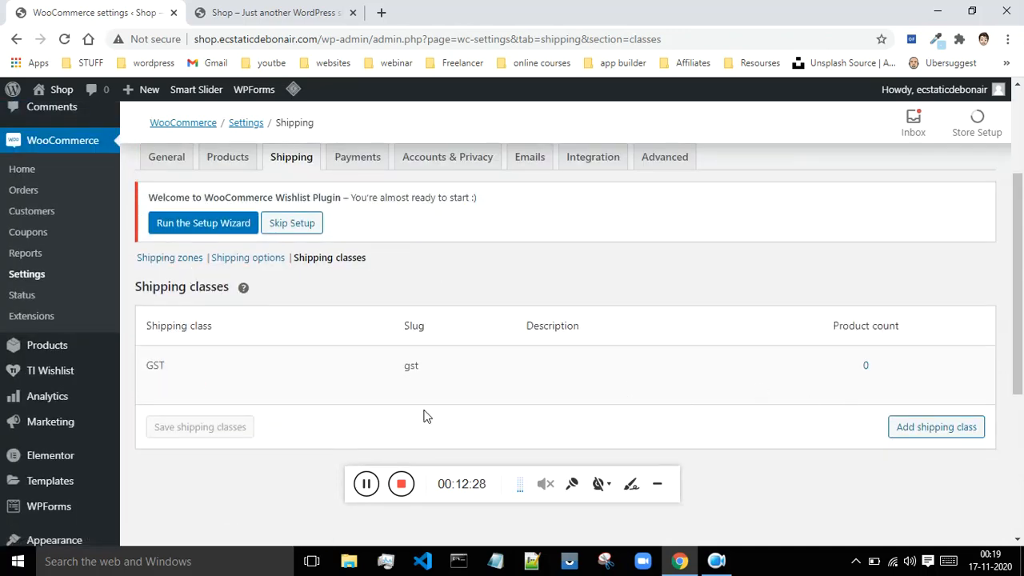
click(172, 264)
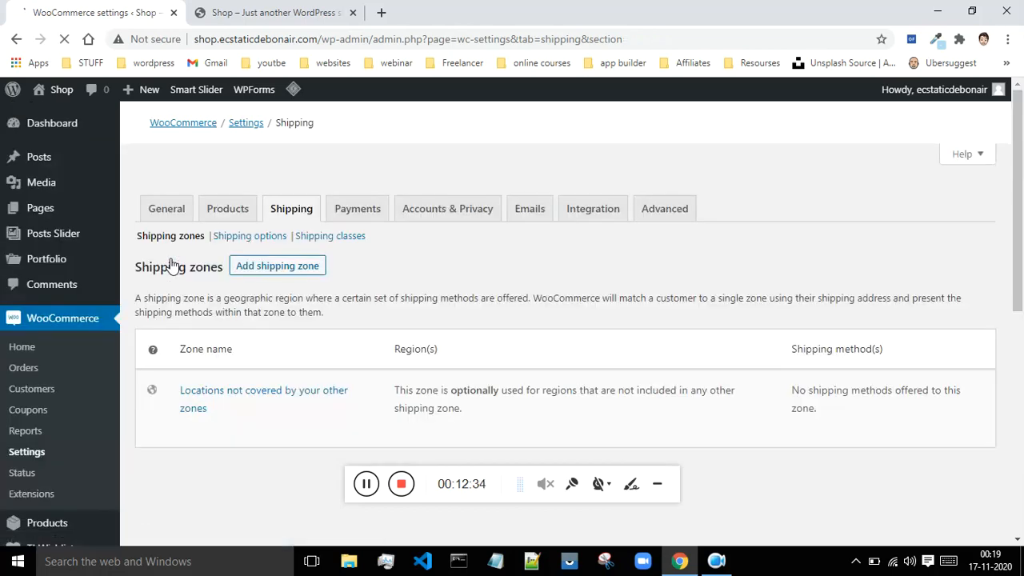
scroll(288, 297, down, 1)
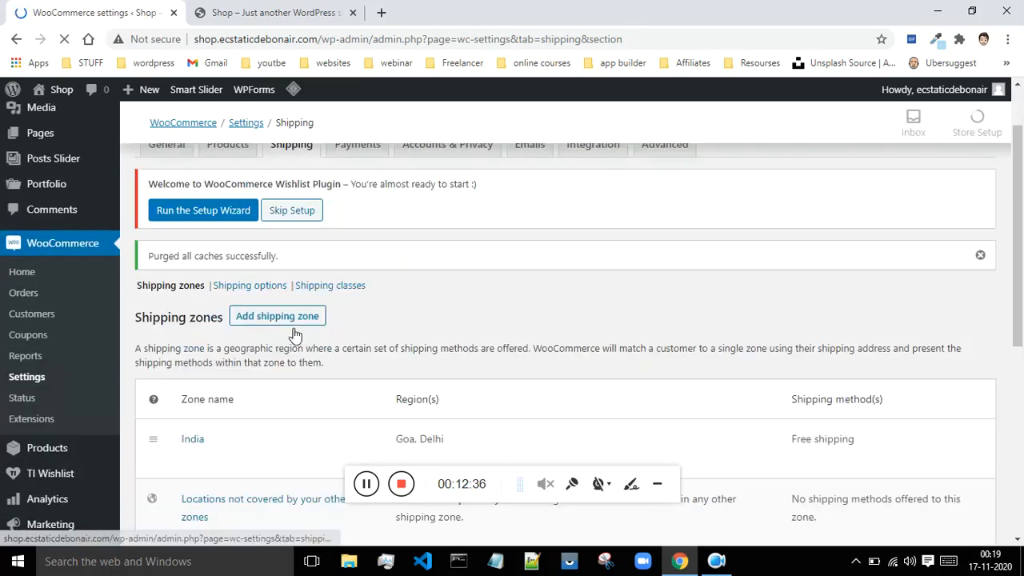
scroll(347, 325, down, 2)
scroll(347, 324, down, 3)
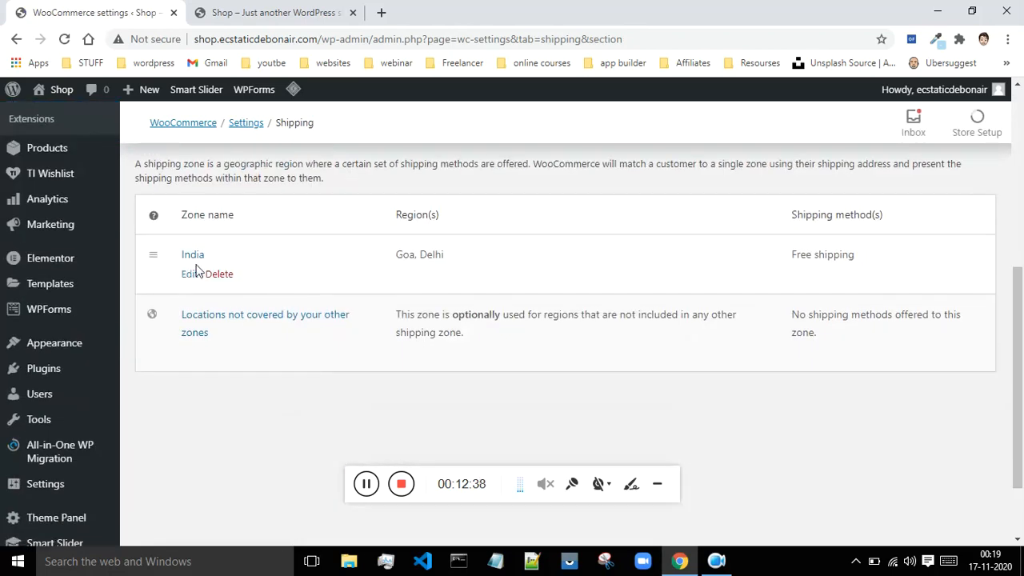
click(190, 276)
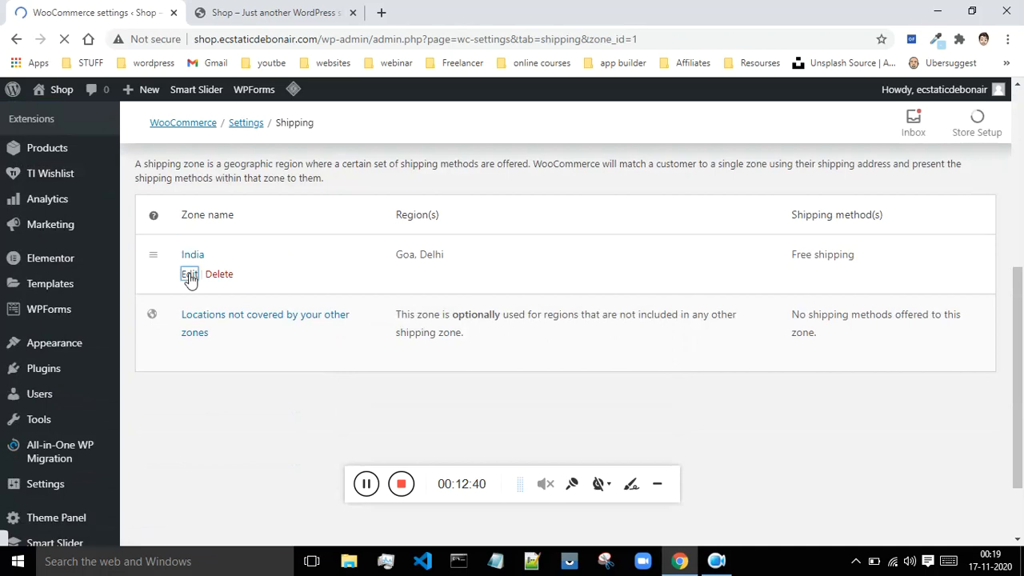
Step: Examine the India zone's Free shipping settings and its requirement choices, closing them without saving
scroll(690, 274, down, 2)
scroll(690, 274, down, 1)
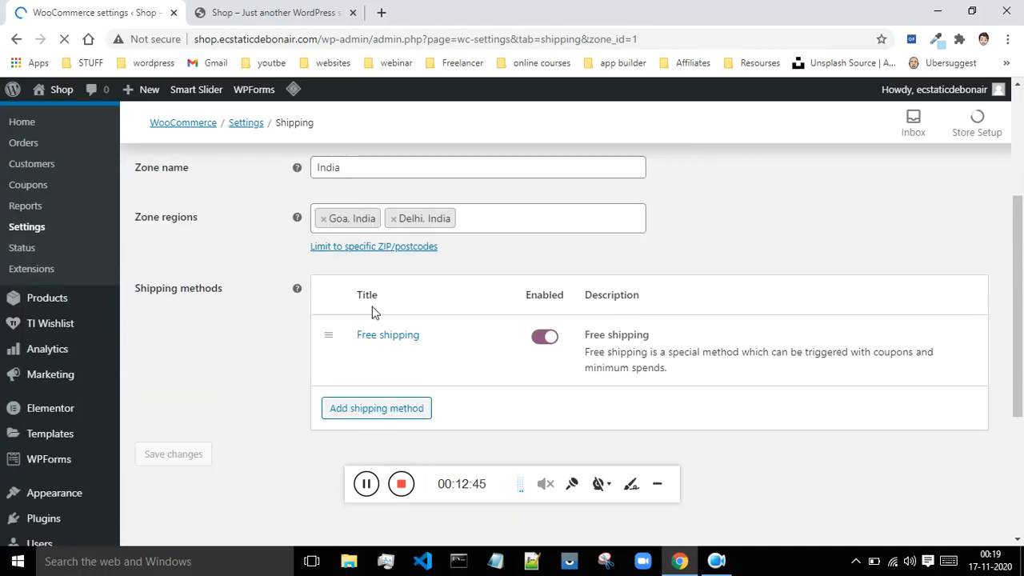
scroll(489, 309, down, 1)
scroll(455, 320, down, 1)
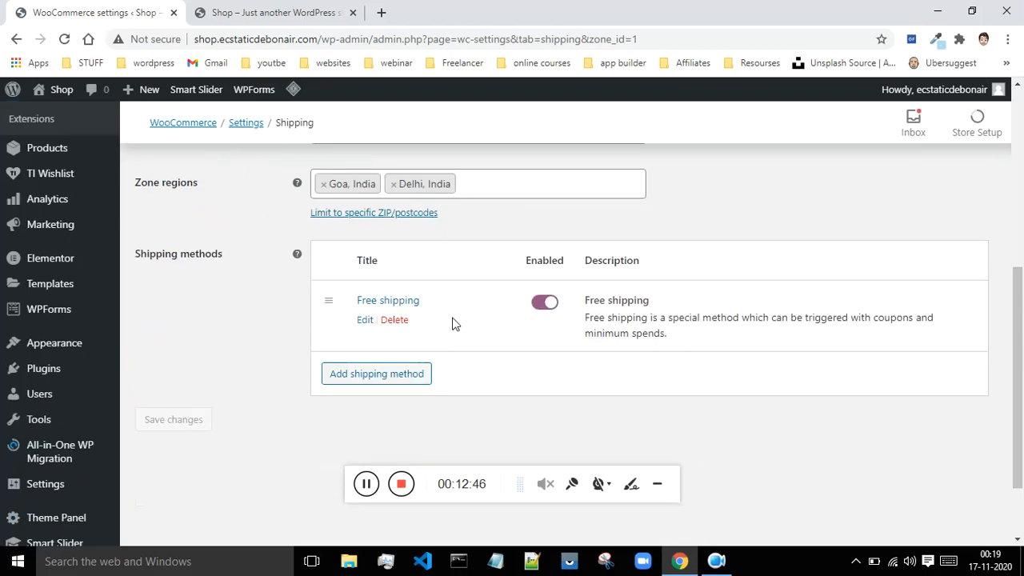
click(364, 321)
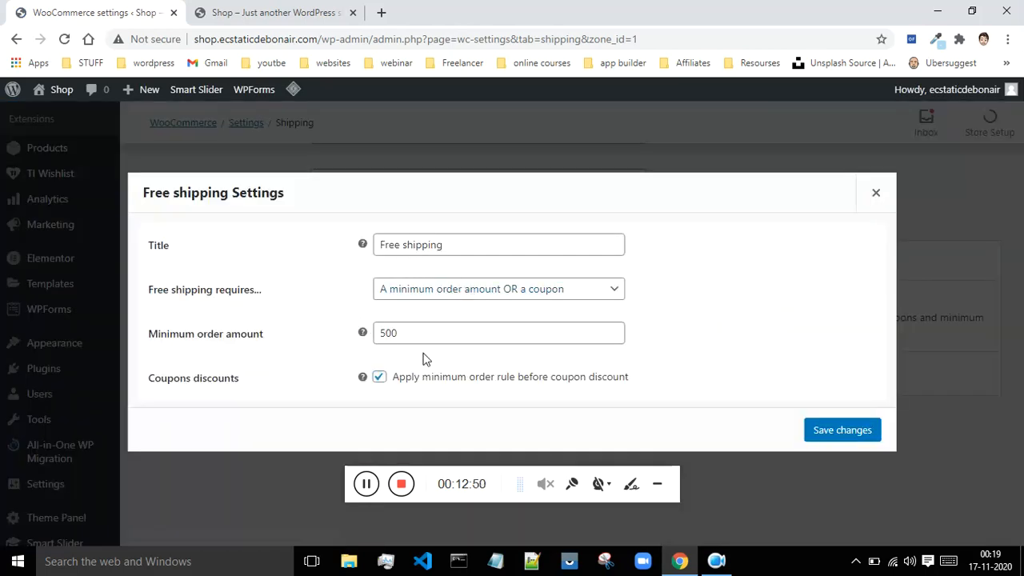
click(498, 299)
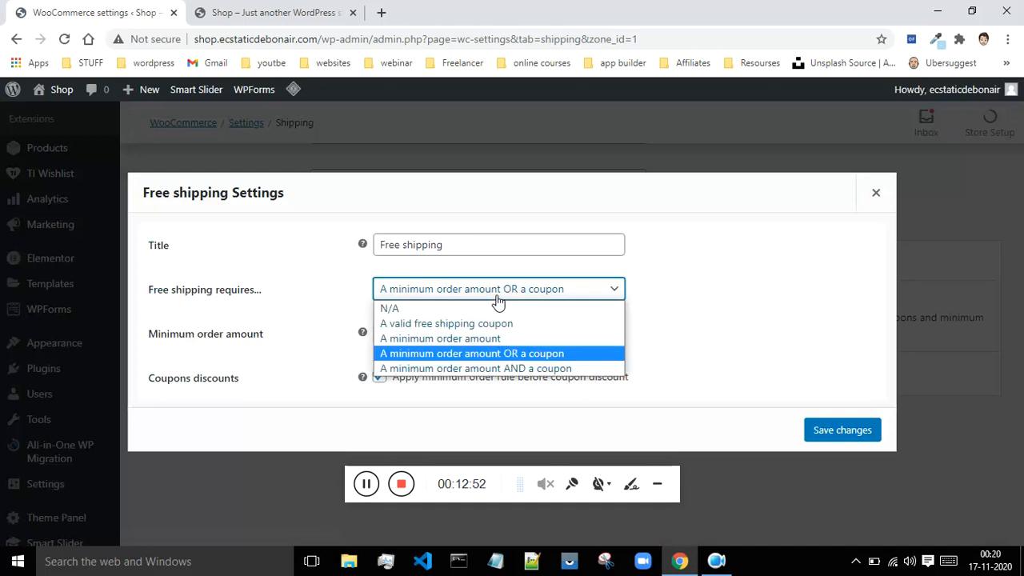
click(793, 296)
click(878, 193)
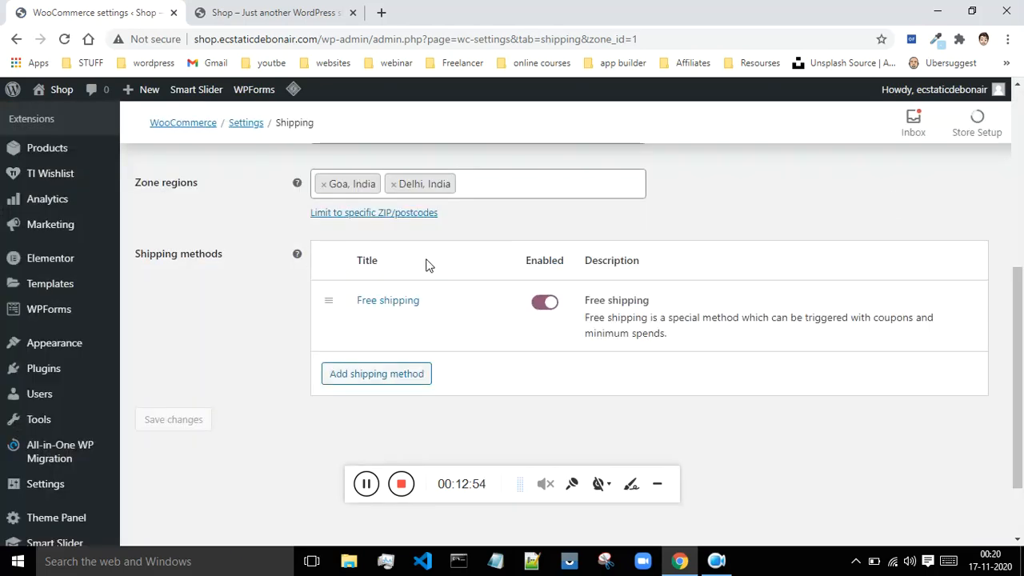
Step: Look over the India zone's name, regions and methods, and check which shipping method types can be added without adding one
scroll(426, 264, up, 2)
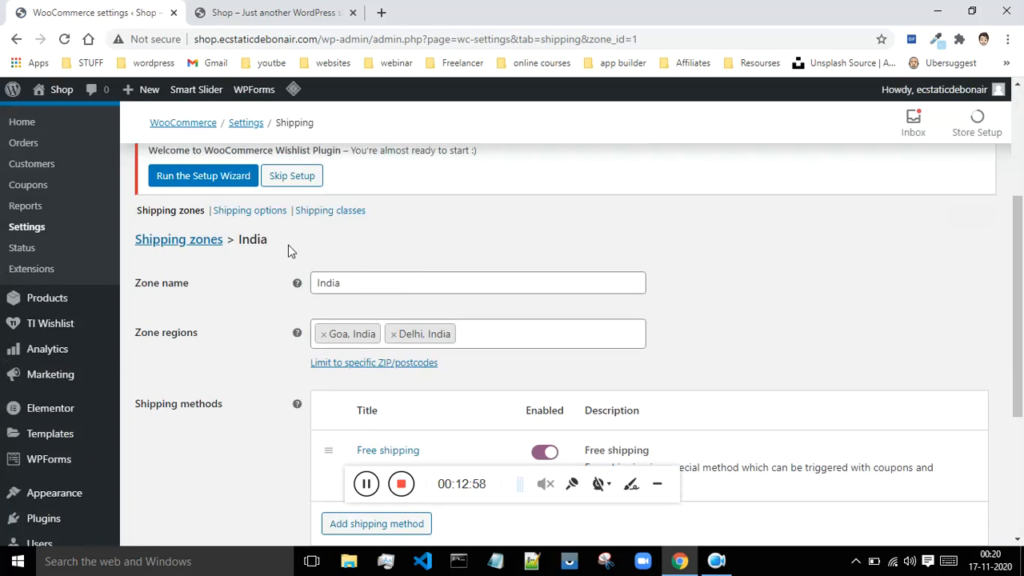
scroll(655, 244, down, 3)
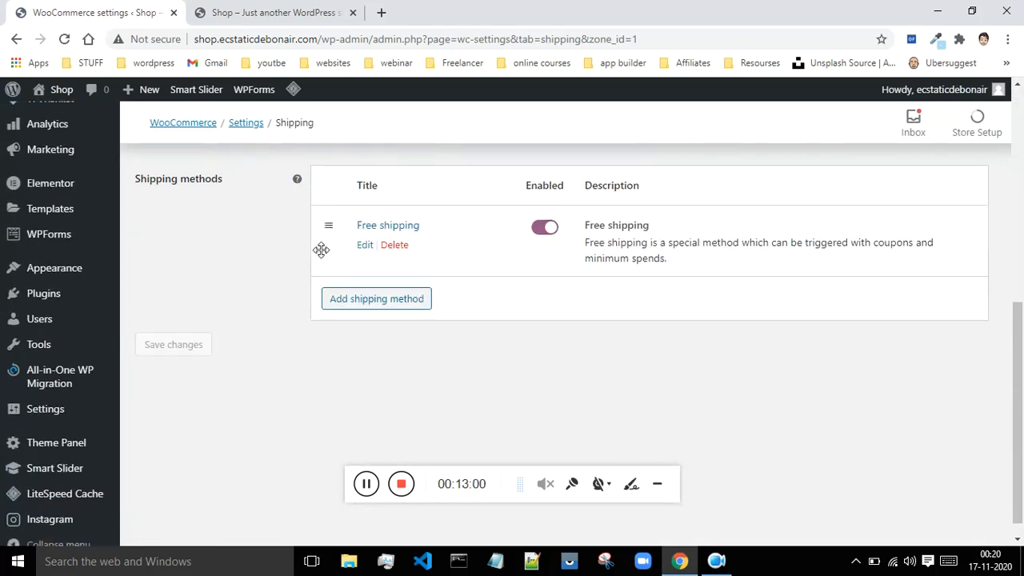
scroll(230, 292, up, 3)
scroll(229, 295, up, 1)
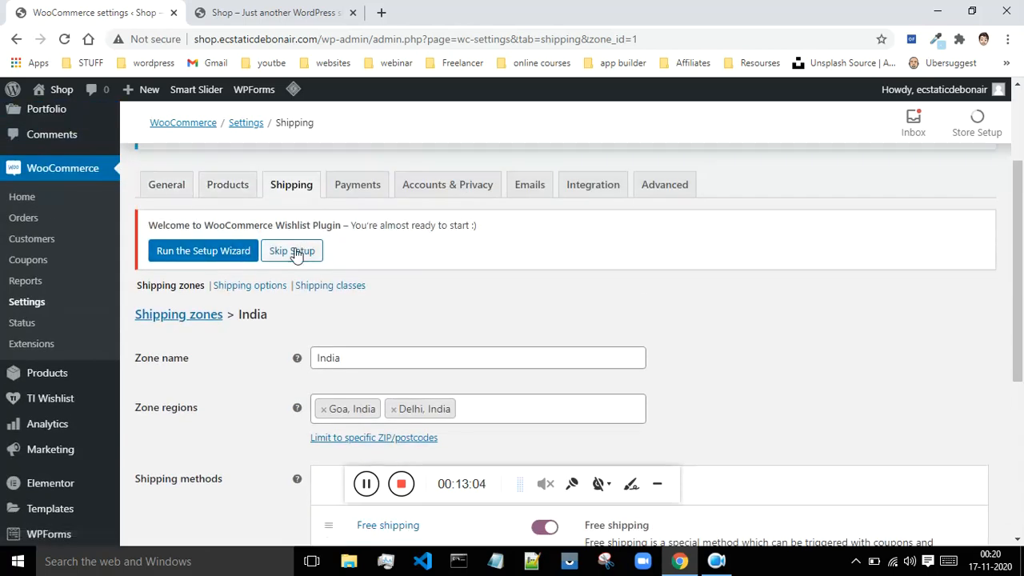
scroll(188, 293, down, 1)
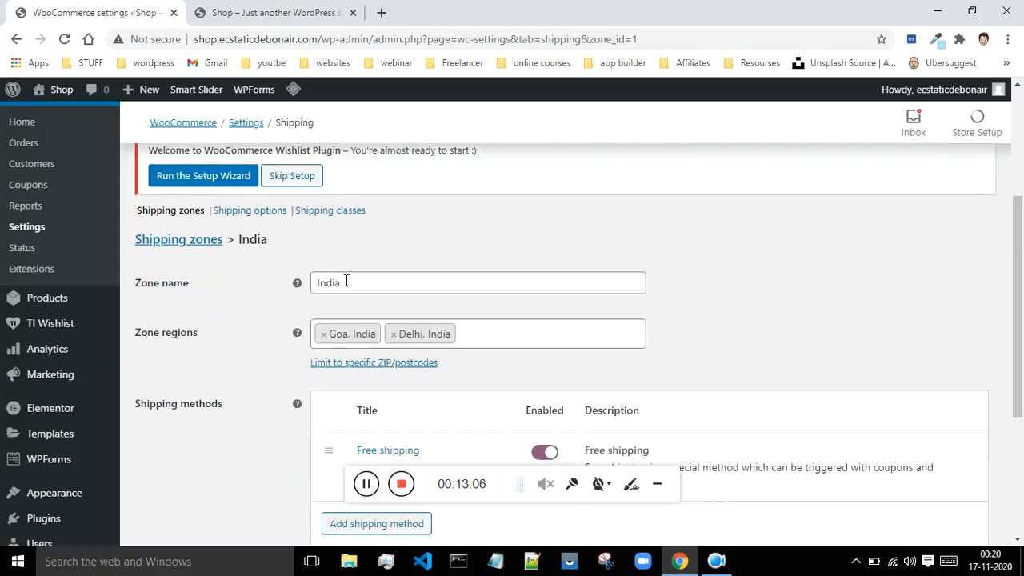
scroll(344, 284, down, 3)
scroll(331, 323, up, 1)
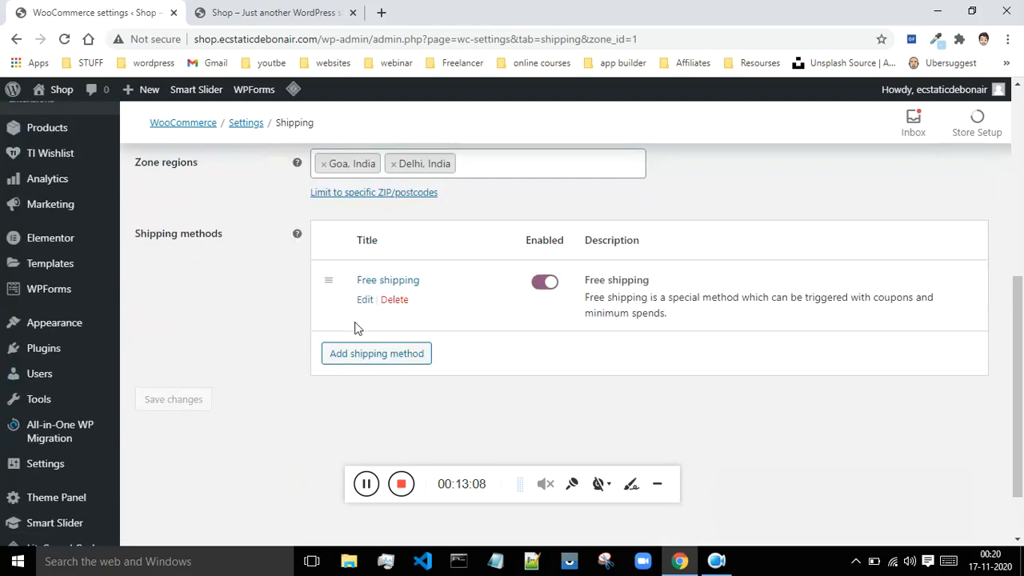
click(367, 359)
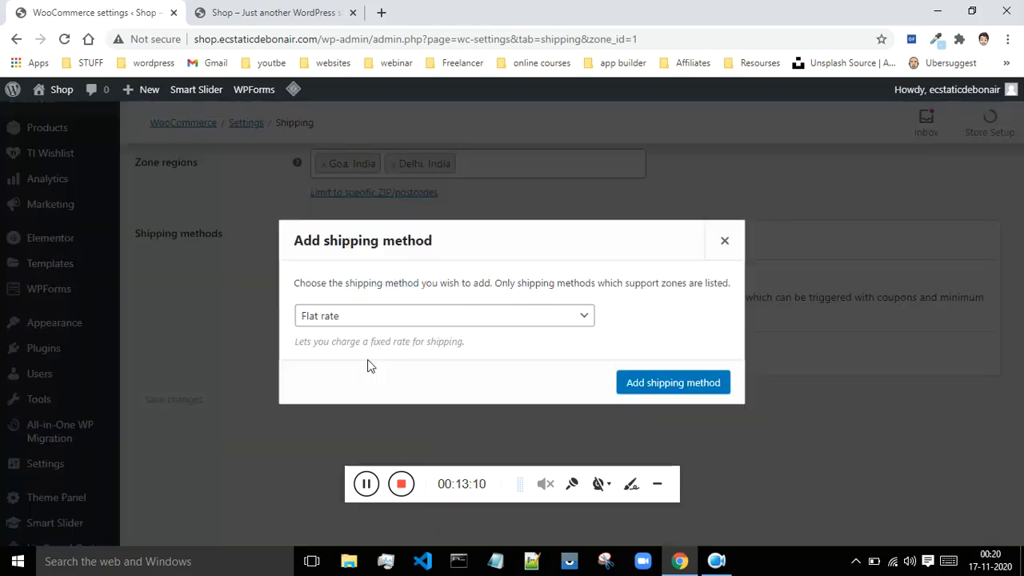
click(432, 317)
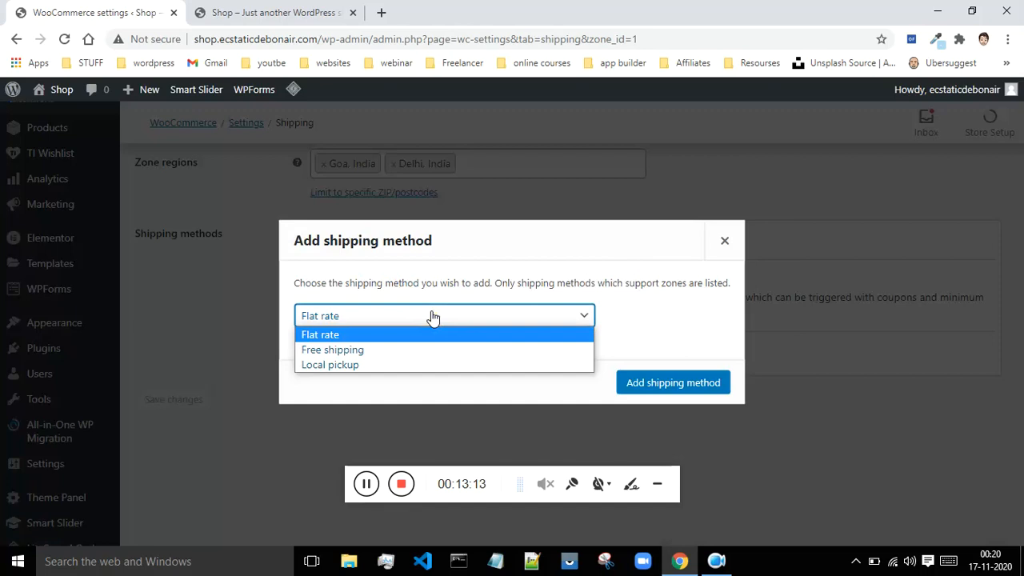
click(630, 339)
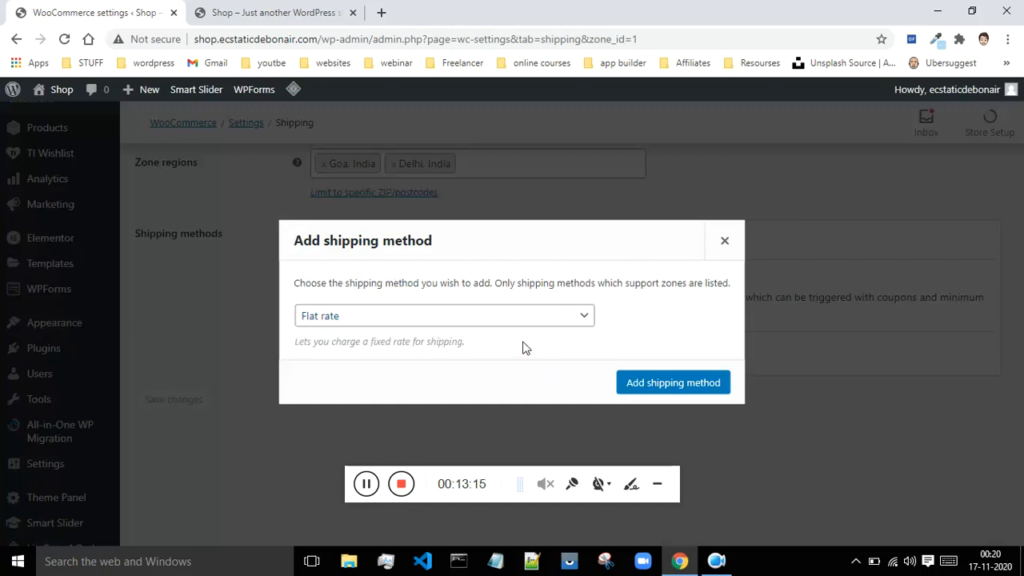
click(725, 243)
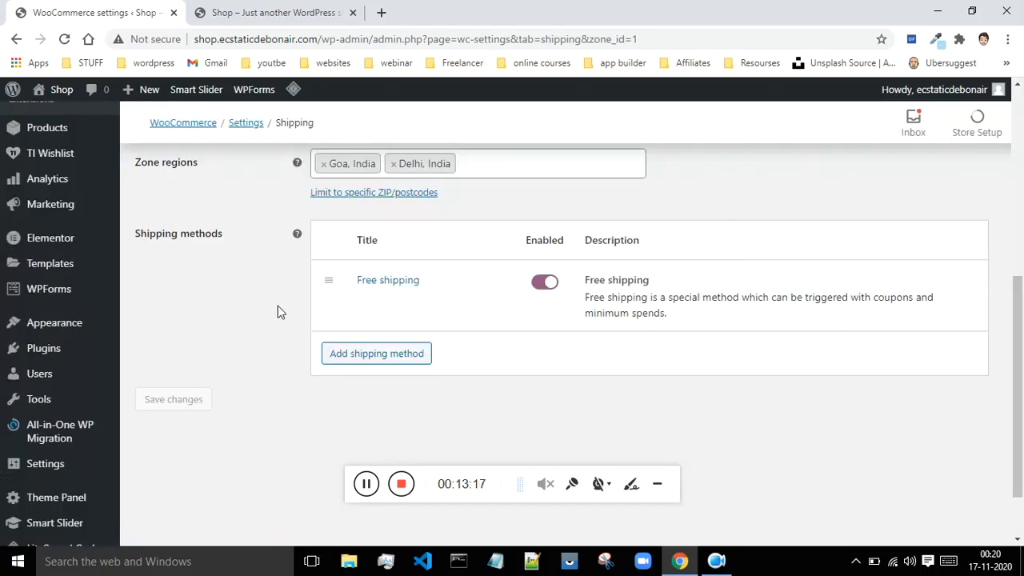
Step: Open the Shipping options section and examine its calculation, shipping destination and debug mode settings
scroll(277, 305, up, 4)
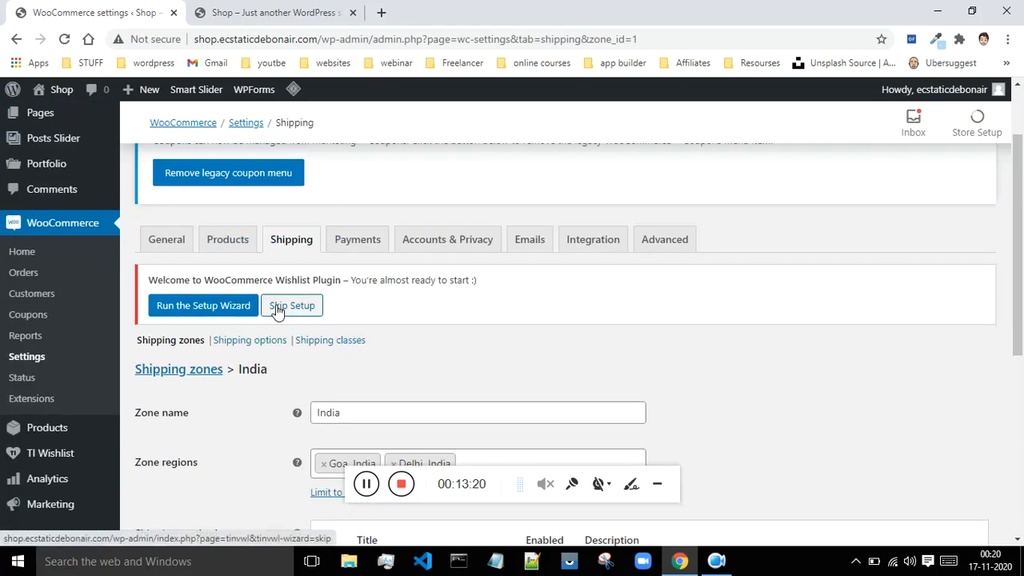
scroll(277, 312, up, 1)
scroll(280, 308, down, 4)
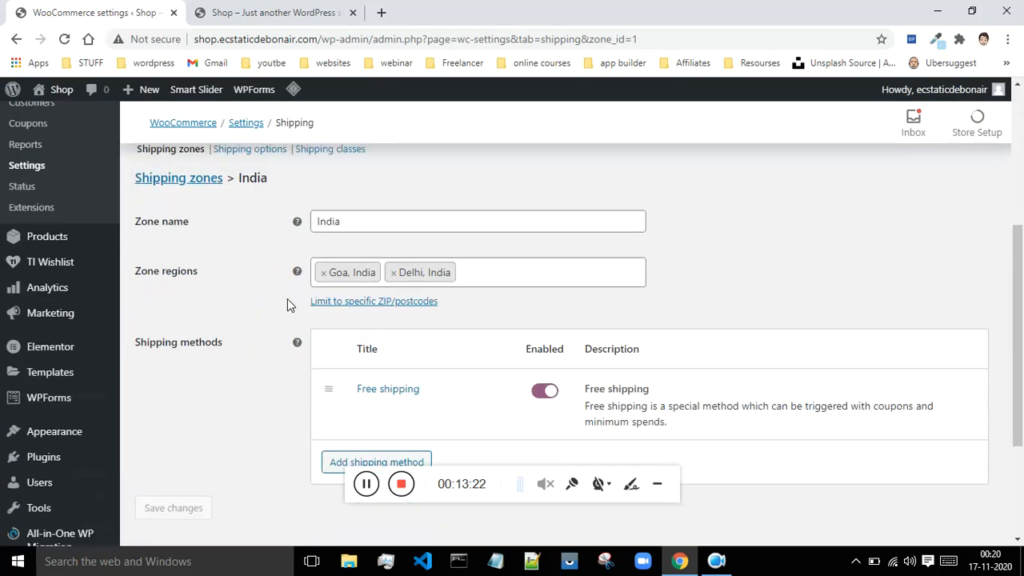
scroll(288, 304, up, 2)
click(256, 292)
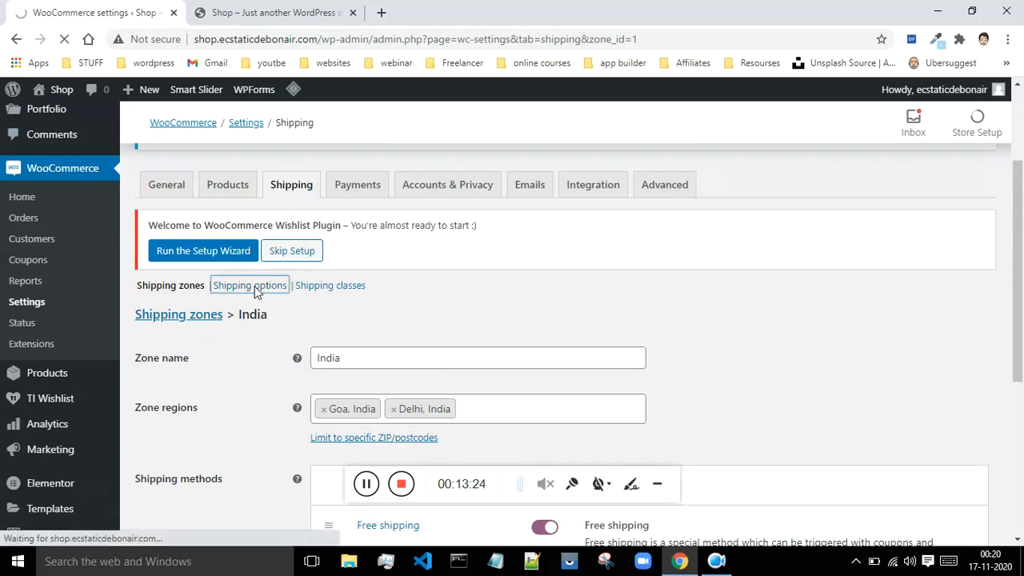
scroll(256, 294, down, 2)
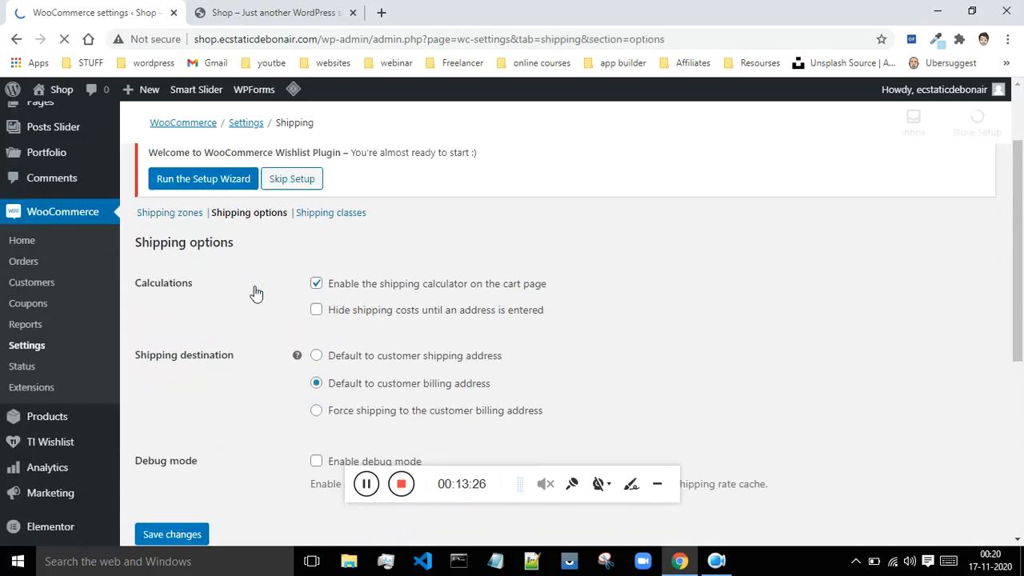
scroll(256, 293, down, 3)
scroll(256, 293, up, 3)
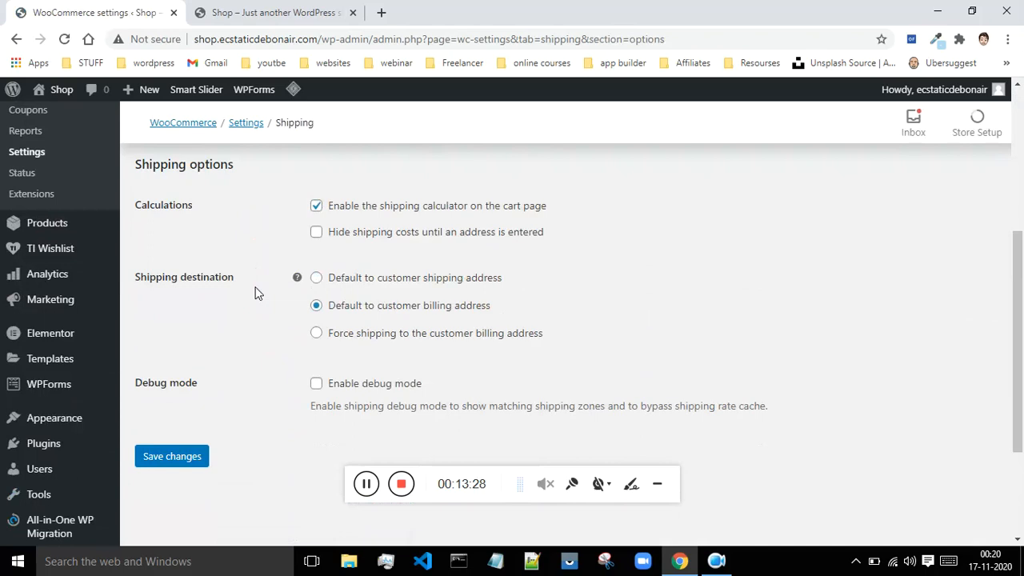
scroll(257, 294, up, 1)
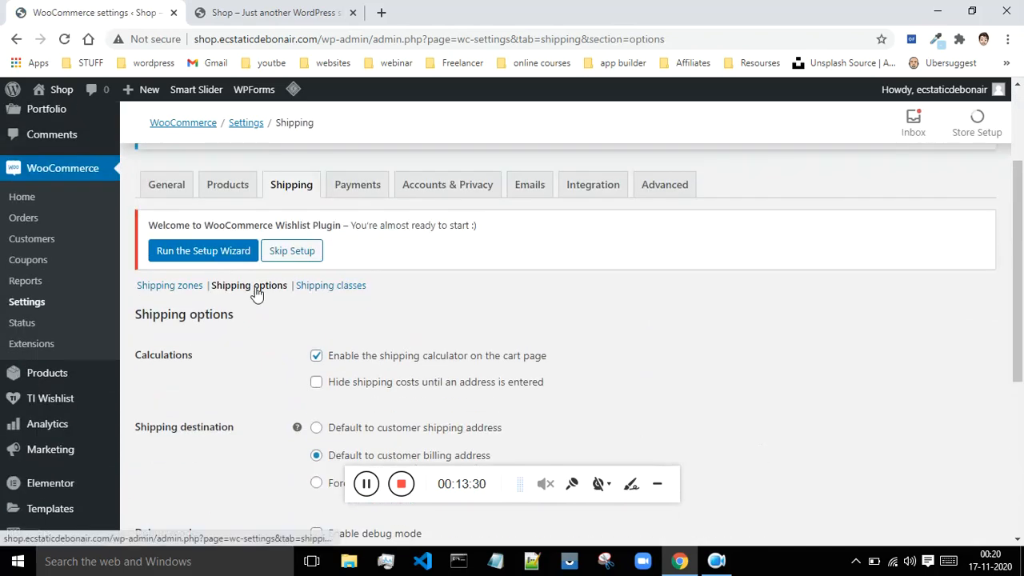
Step: Go back to the shipping zones list and look over the zones with their regions and shipping methods
click(177, 288)
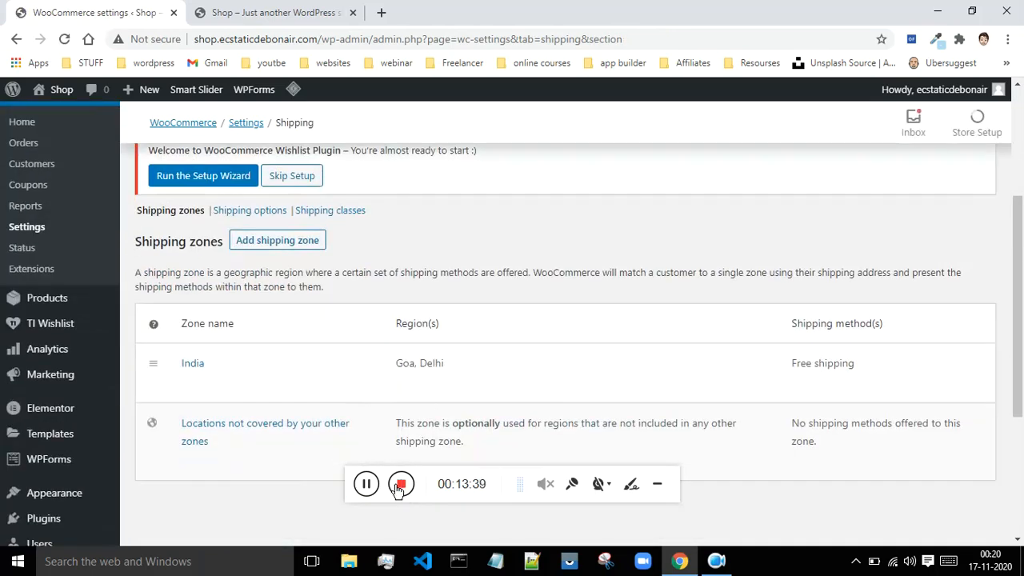
scroll(424, 376, down, 2)
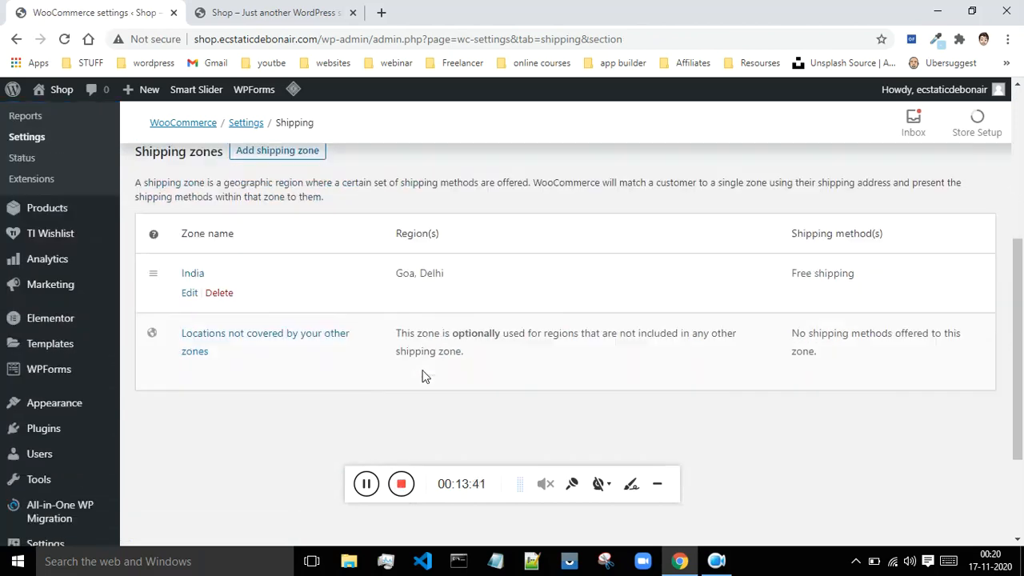
scroll(440, 328, up, 3)
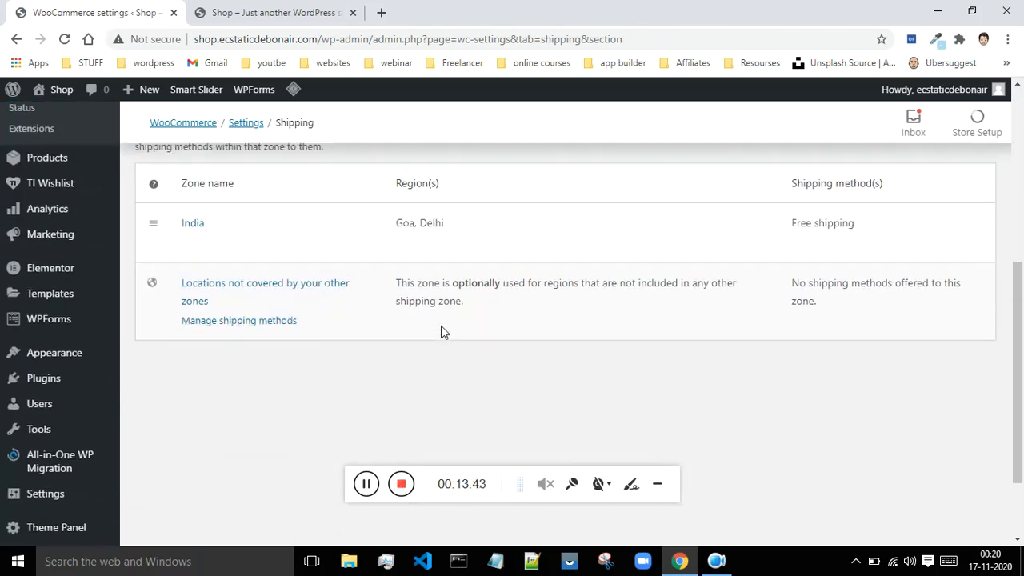